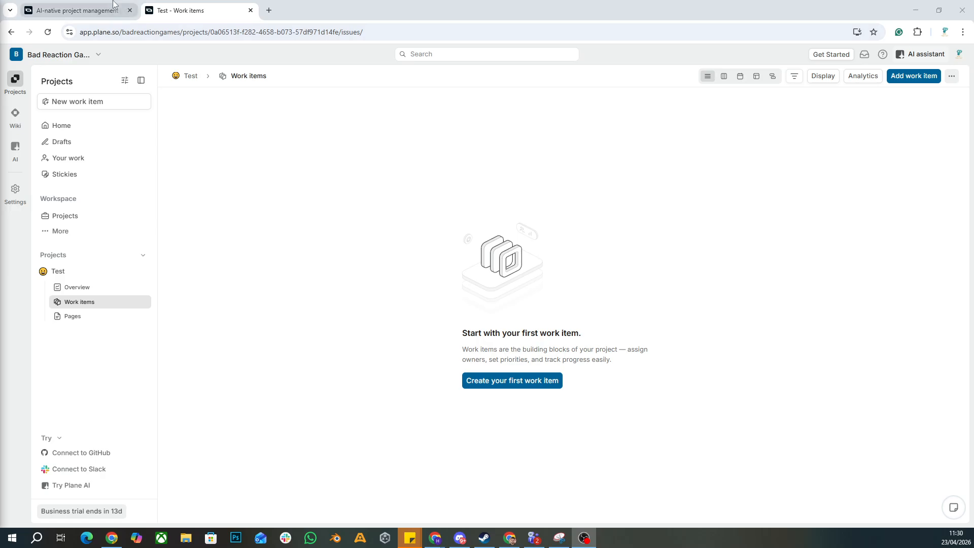
# Visit the Plane homepage and try its free sign-up link, close the opened workspace tab, and return to the Test project
pyautogui.click(116, 7)
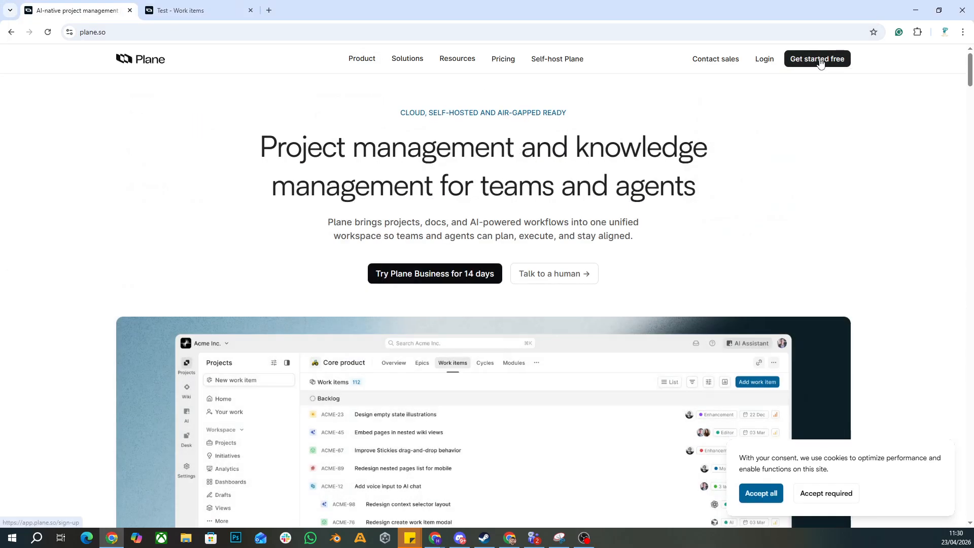
pyautogui.click(818, 60)
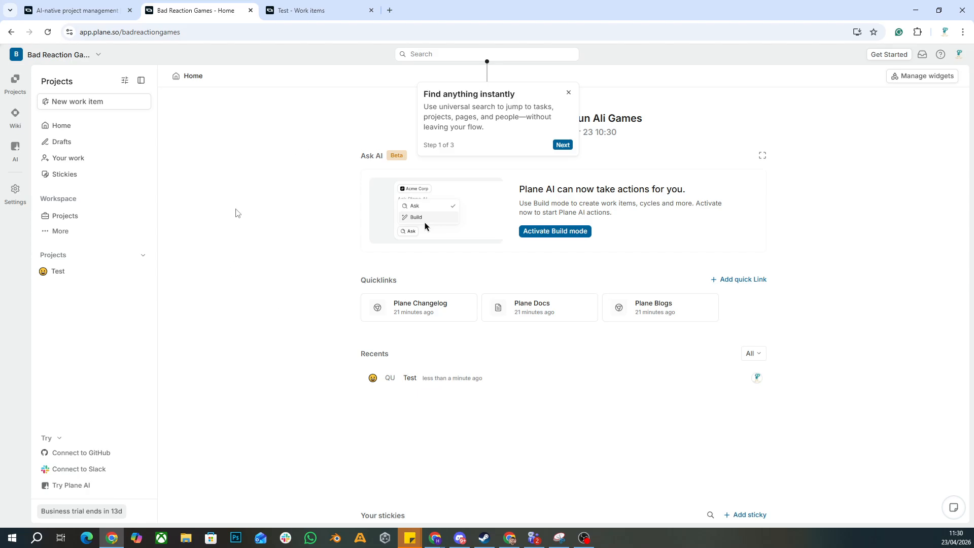
pyautogui.click(249, 10)
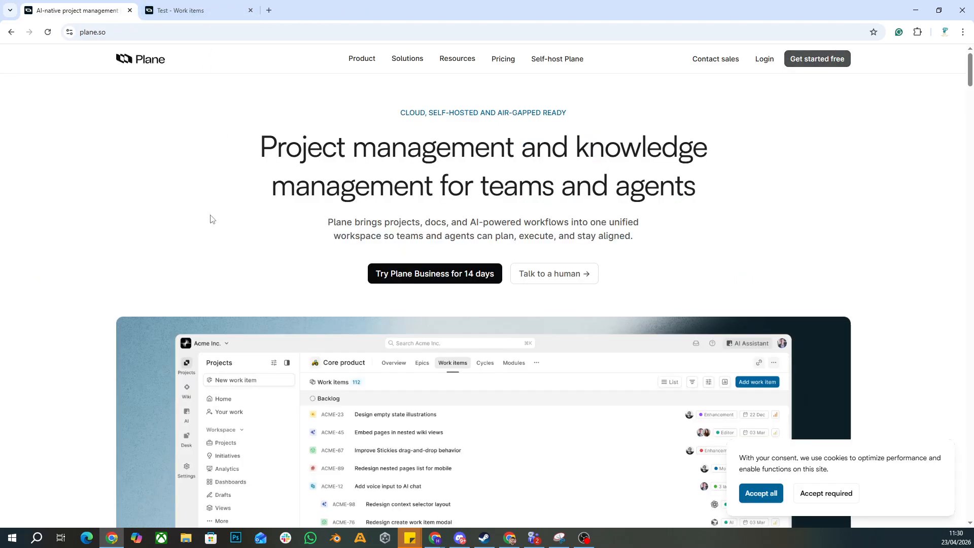
pyautogui.hotkey('ctrl', 'Tab')
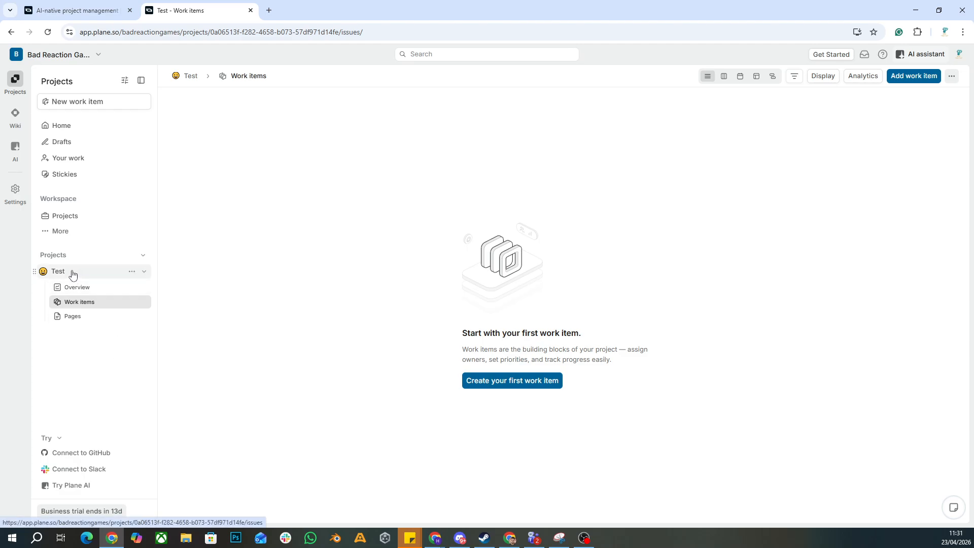
# Look through the Test project's overview, work items and pages sections
pyautogui.click(103, 288)
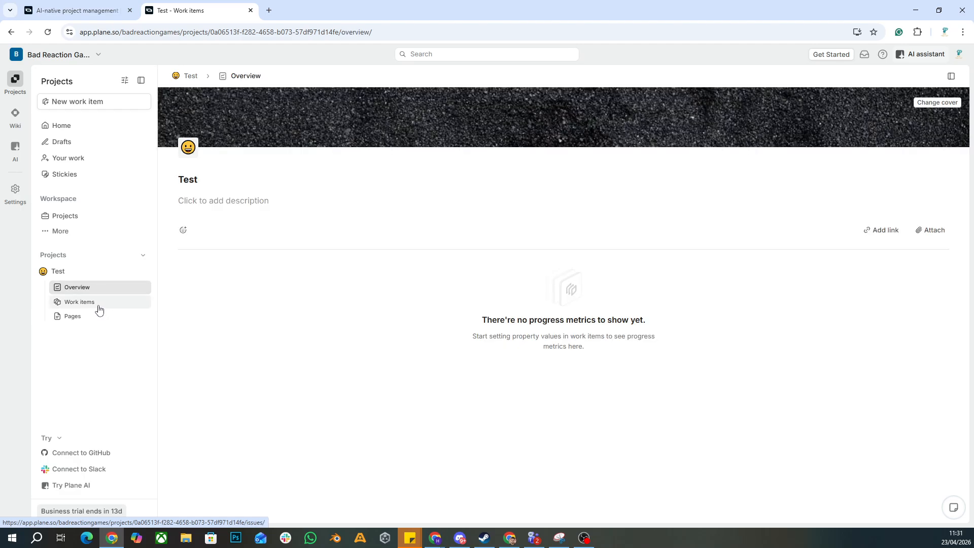
pyautogui.click(98, 305)
pyautogui.click(96, 316)
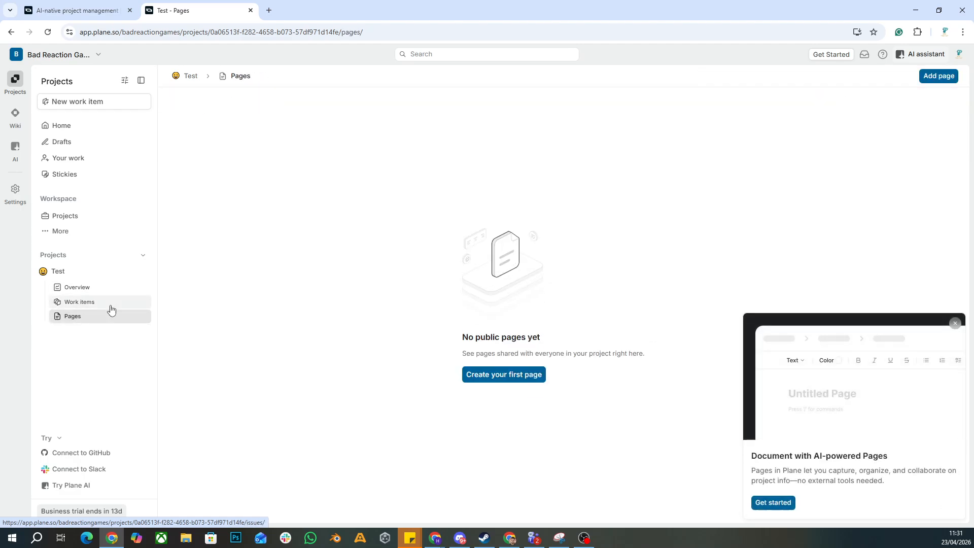
pyautogui.click(109, 295)
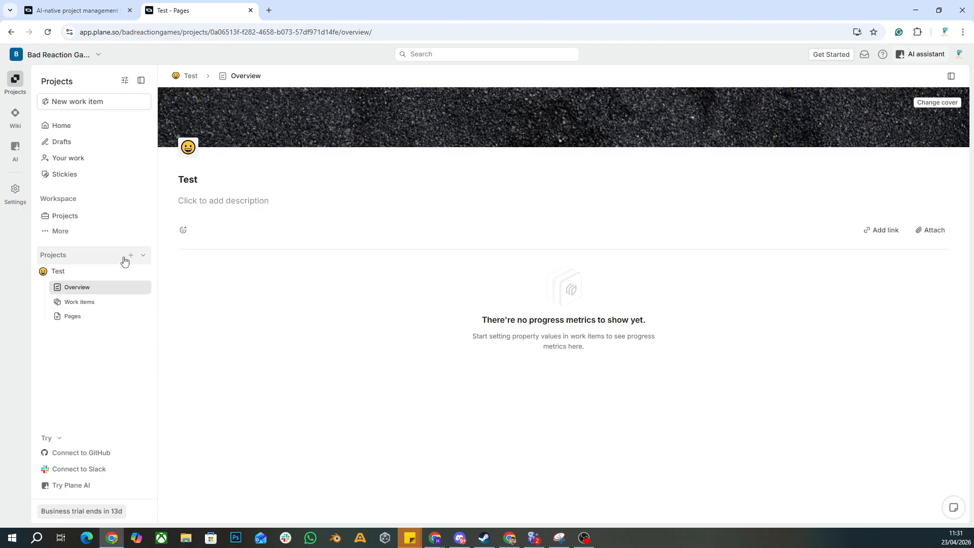
# Create a new project named test2 in the workspace
pyautogui.click(97, 221)
pyautogui.click(938, 76)
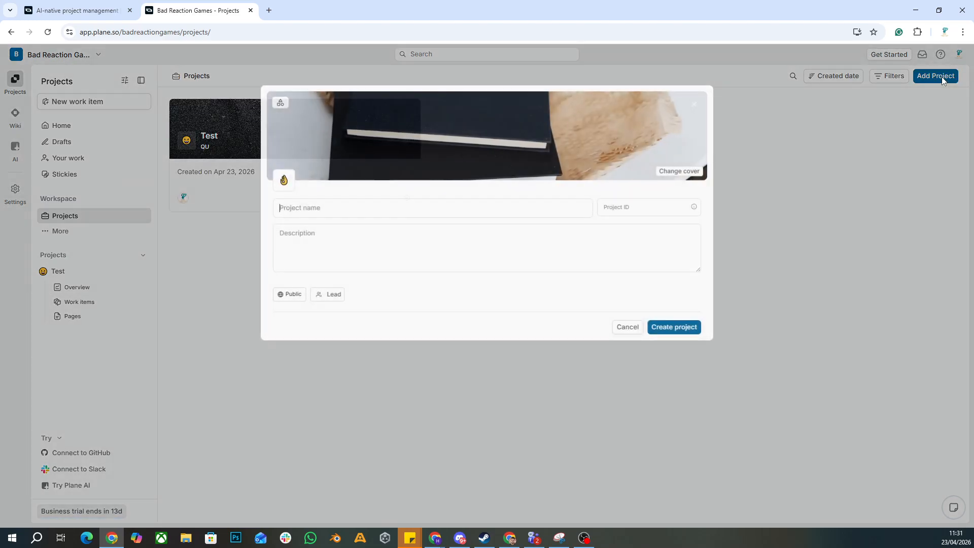
pyautogui.write('test2')
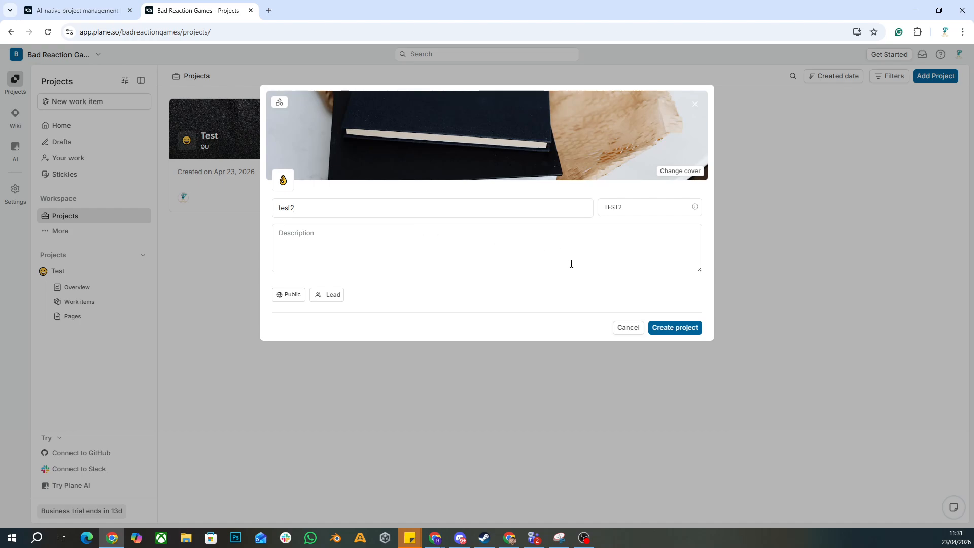
pyautogui.click(676, 330)
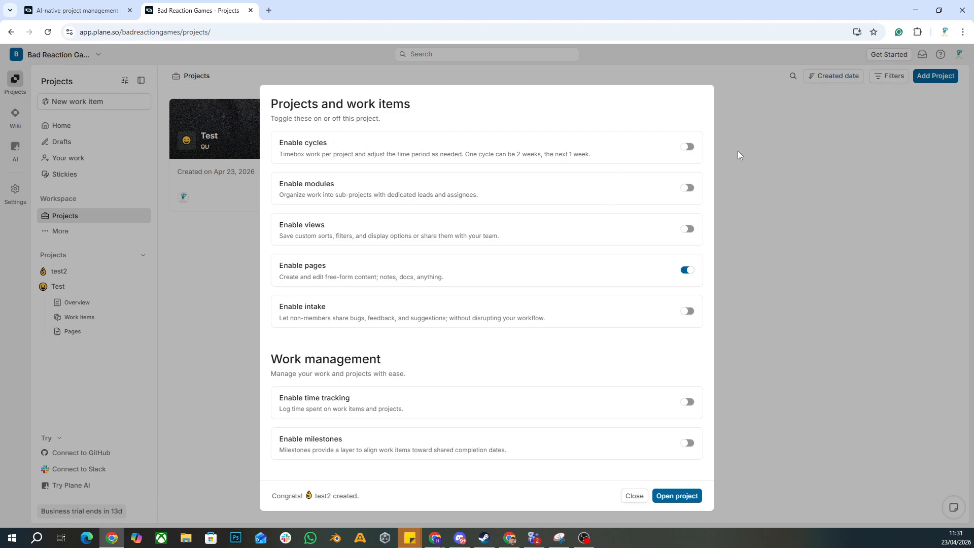
# Enable cycles and modules for the test2 project and open the project
pyautogui.click(687, 147)
pyautogui.click(687, 190)
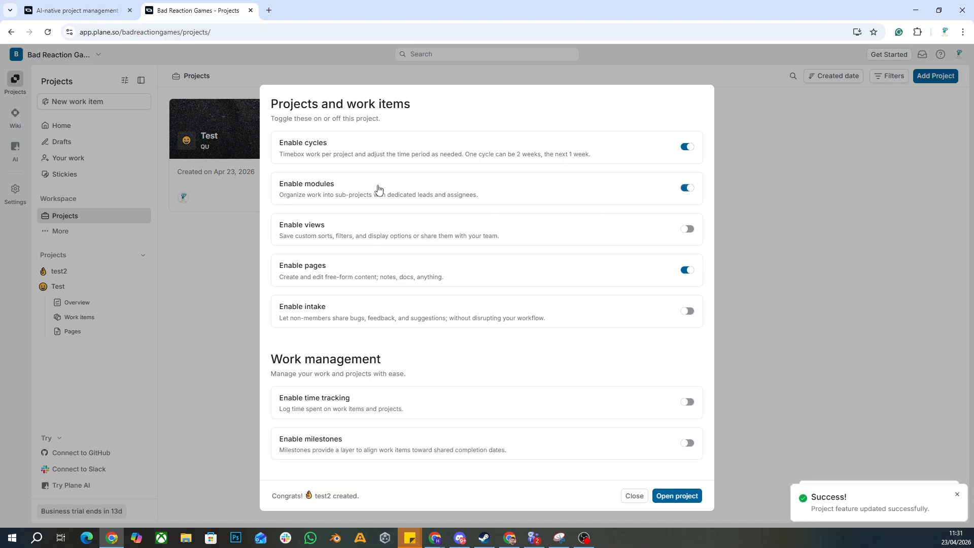
pyautogui.scroll(-1, 449, 350)
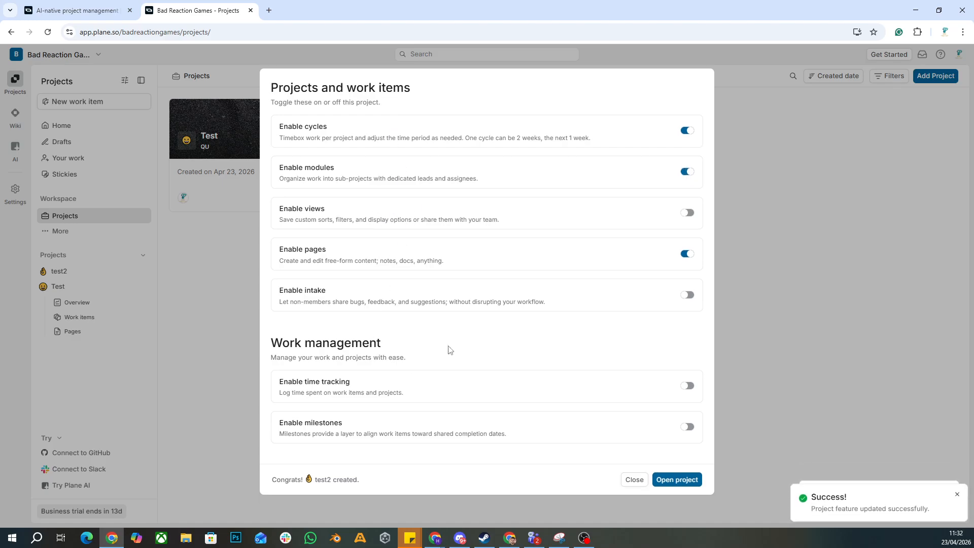
pyautogui.click(678, 473)
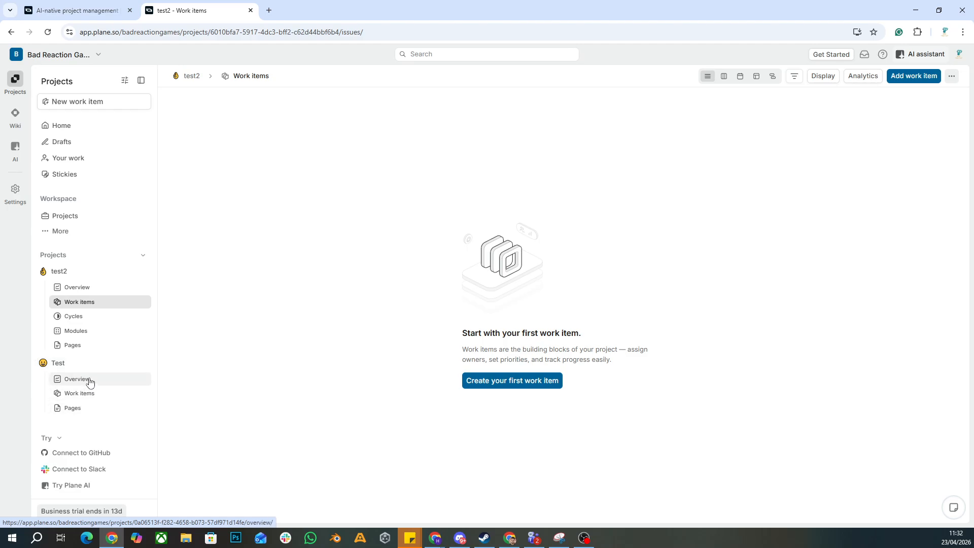
# Enable cycles and modules in the Test project's settings, and return to its work items with the test2 project collapsed
pyautogui.click(132, 364)
pyautogui.click(67, 440)
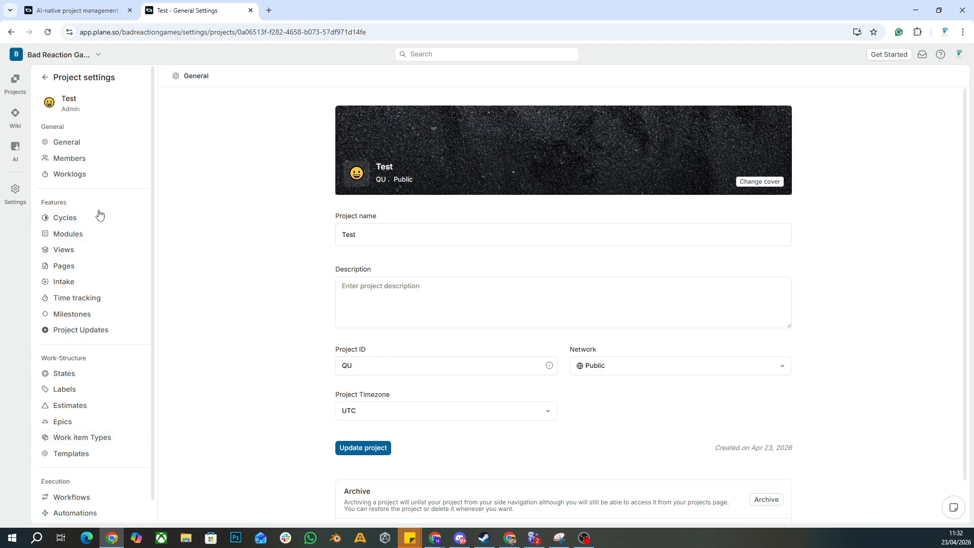
pyautogui.click(74, 220)
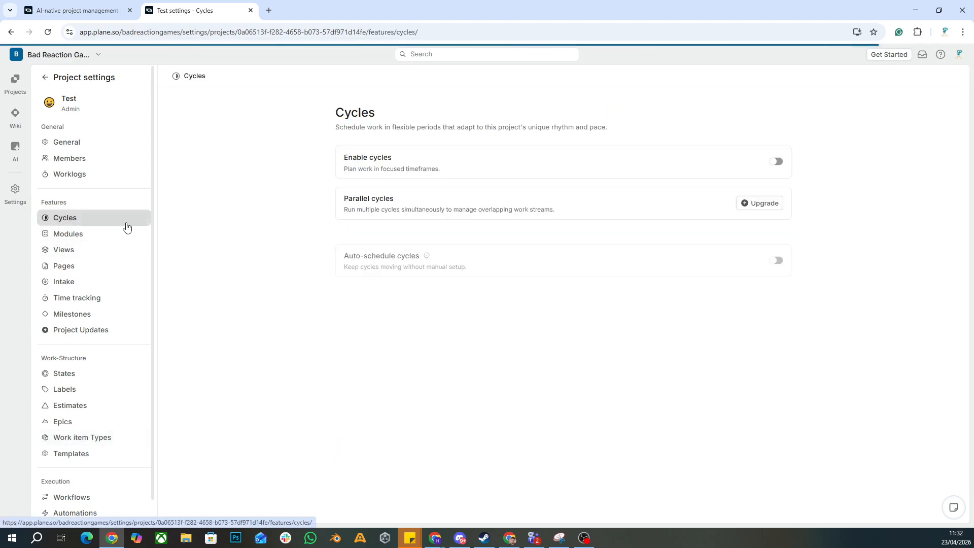
pyautogui.click(776, 161)
pyautogui.click(99, 236)
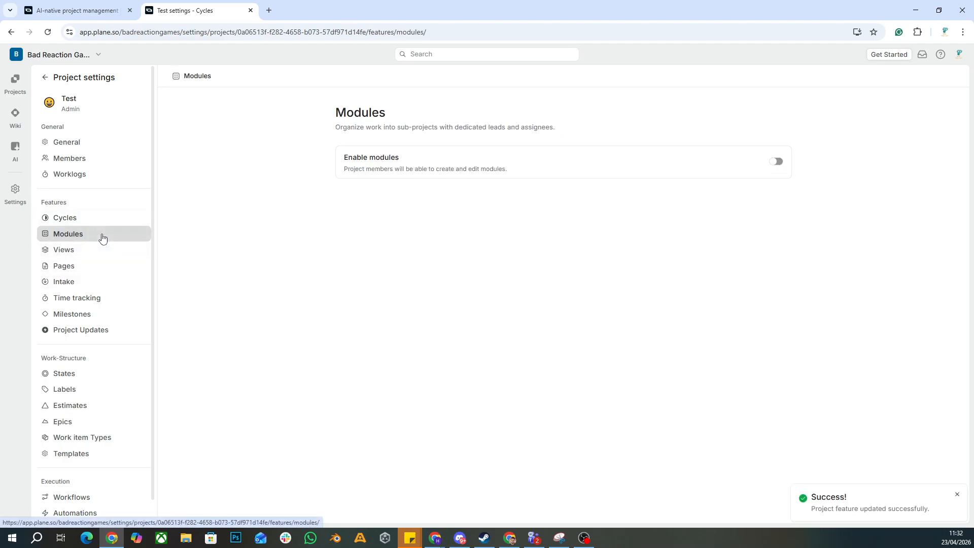
pyautogui.click(776, 161)
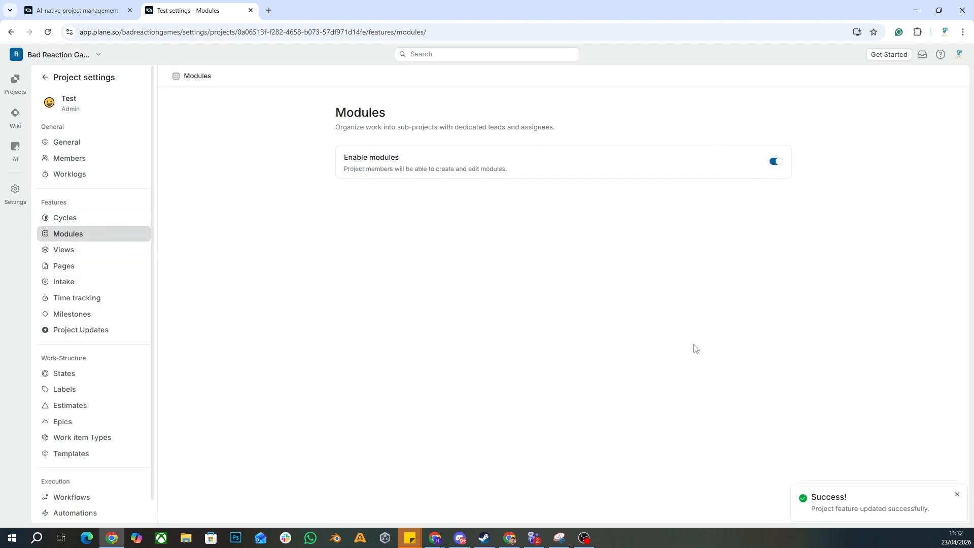
pyautogui.click(45, 77)
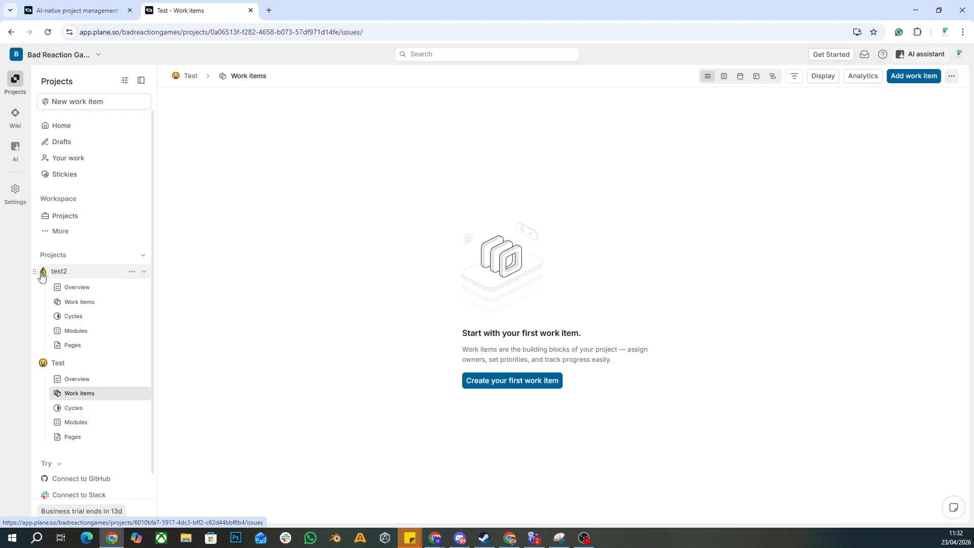
pyautogui.click(144, 272)
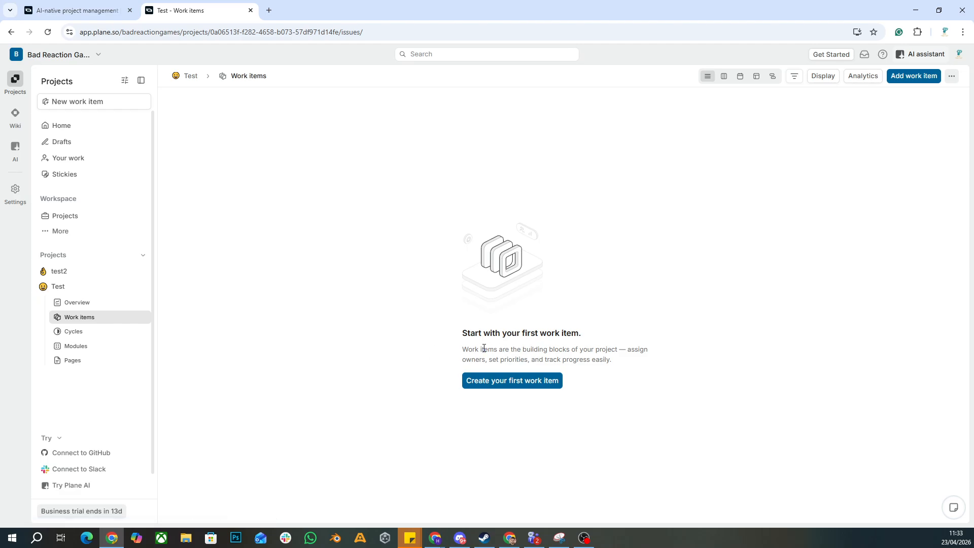
pyautogui.moveTo(461, 349); pyautogui.dragTo(626, 363)
pyautogui.doubleClick(585, 355)
pyautogui.click(585, 358)
pyautogui.click(610, 360)
# Start the Test project's first work item with the title "level design (paper verison) tutorial level"
pyautogui.click(509, 386)
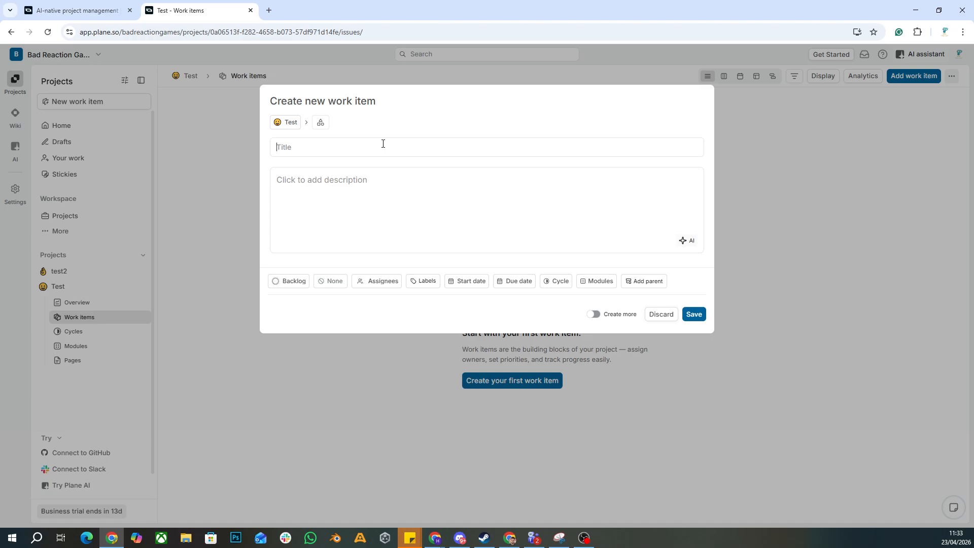
pyautogui.write('level design (paper verison) tutorial')
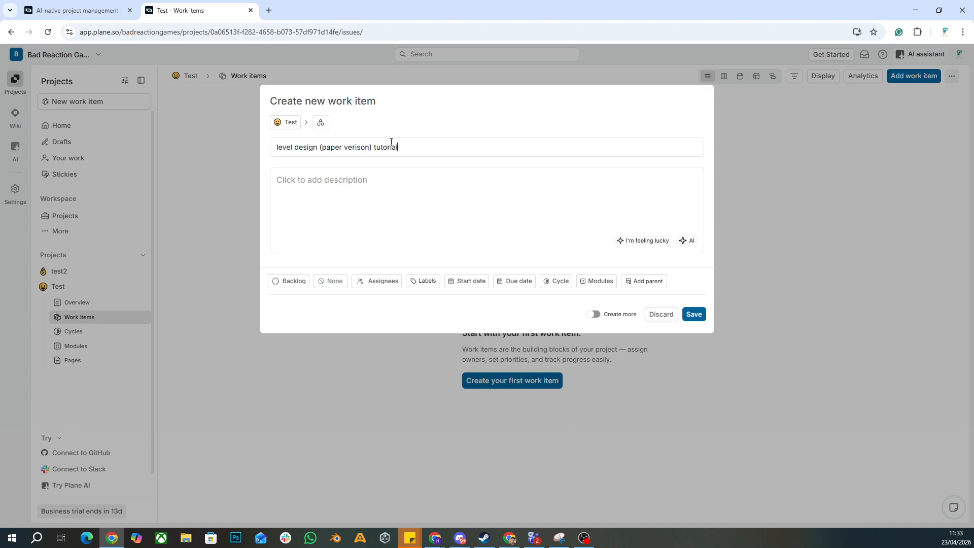
pyautogui.moveTo(492, 151); pyautogui.dragTo(248, 154)
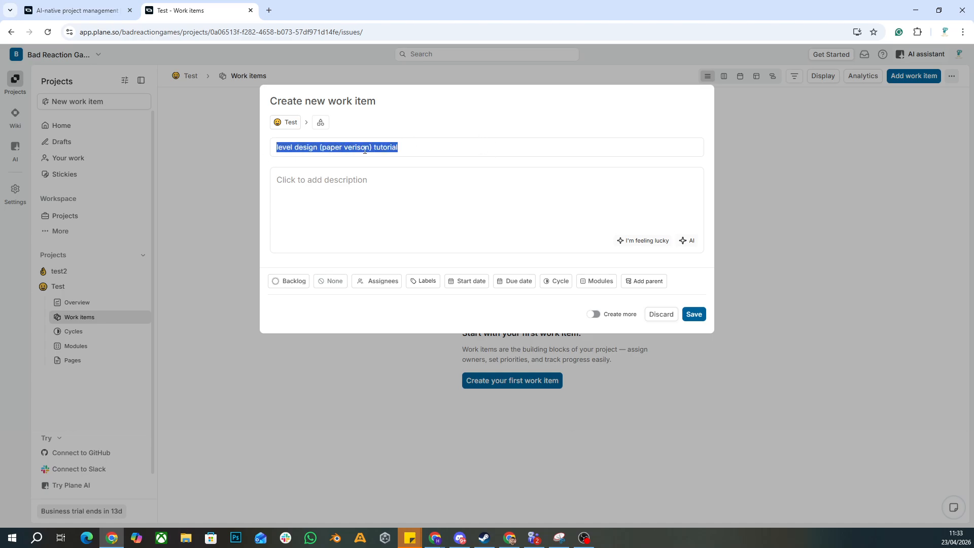
pyautogui.click(416, 147)
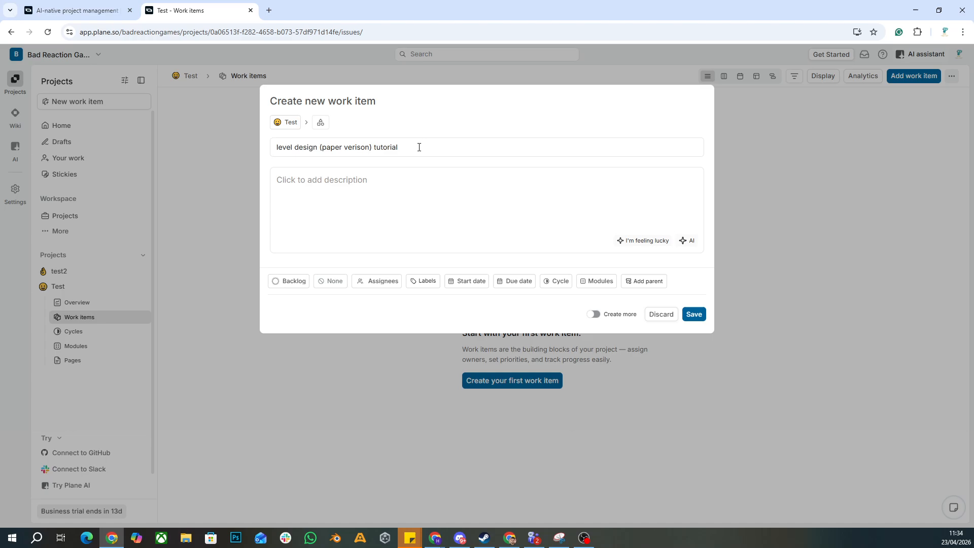
pyautogui.write('level')
# Describe the work item as "create a paper top down view of the tutorial level with annoations to explain what is going on"
pyautogui.click(438, 192)
pyautogui.write('create a paper tip')
pyautogui.press('BackSpace')
pyautogui.press('BackSpace')
pyautogui.write('op down view')
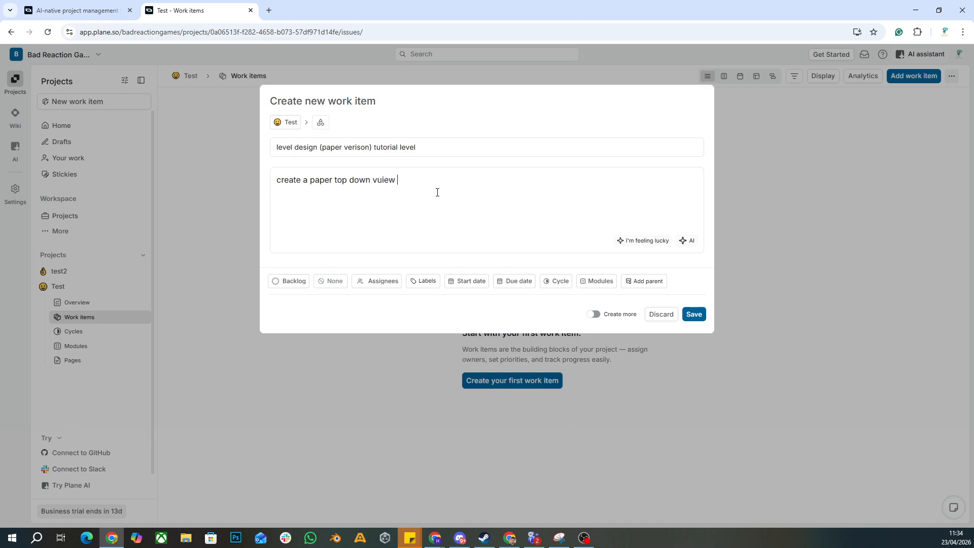
pyautogui.press('BackSpace')
pyautogui.press('BackSpace')
pyautogui.press('BackSpace')
pyautogui.write('iew of the tutorial level with annoations to expalin')
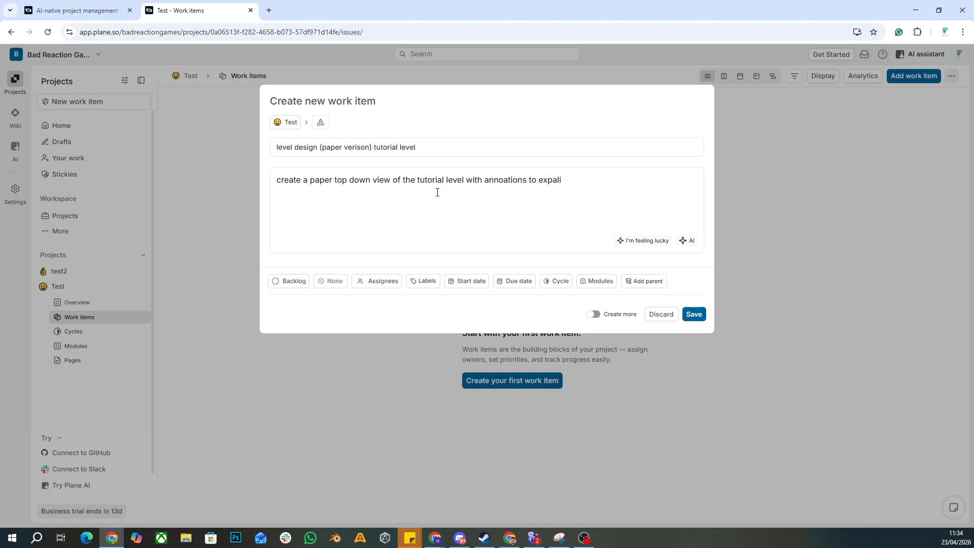
pyautogui.press('BackSpace')
pyautogui.write('lian')
pyautogui.press('BackSpace')
pyautogui.press('BackSpace')
pyautogui.press('BackSpace')
pyautogui.press('BackSpace')
pyautogui.write('ain what is going on')
pyautogui.tripleClick(475, 182)
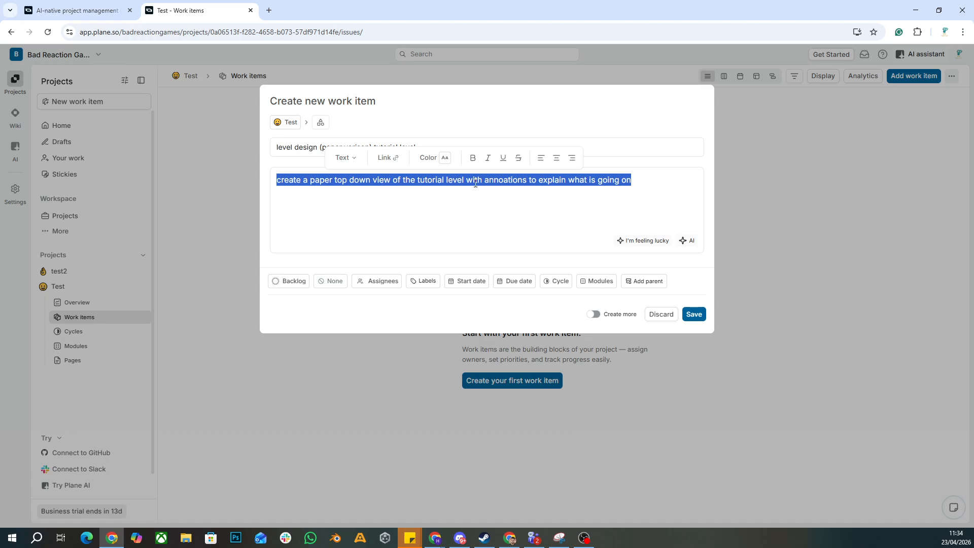
# Review the available states for the work item, keep Backlog, and set its priority to Medium
pyautogui.click(292, 287)
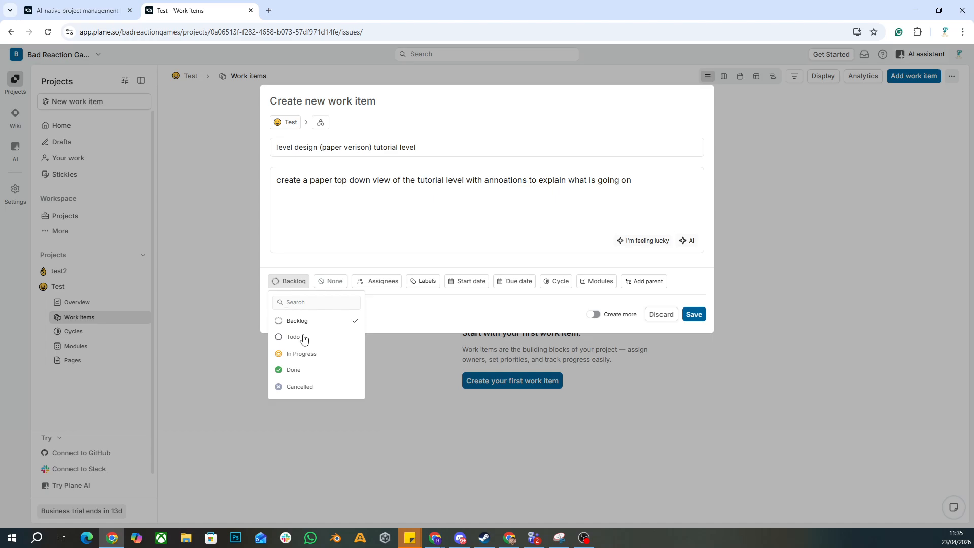
pyautogui.click(431, 322)
pyautogui.click(324, 282)
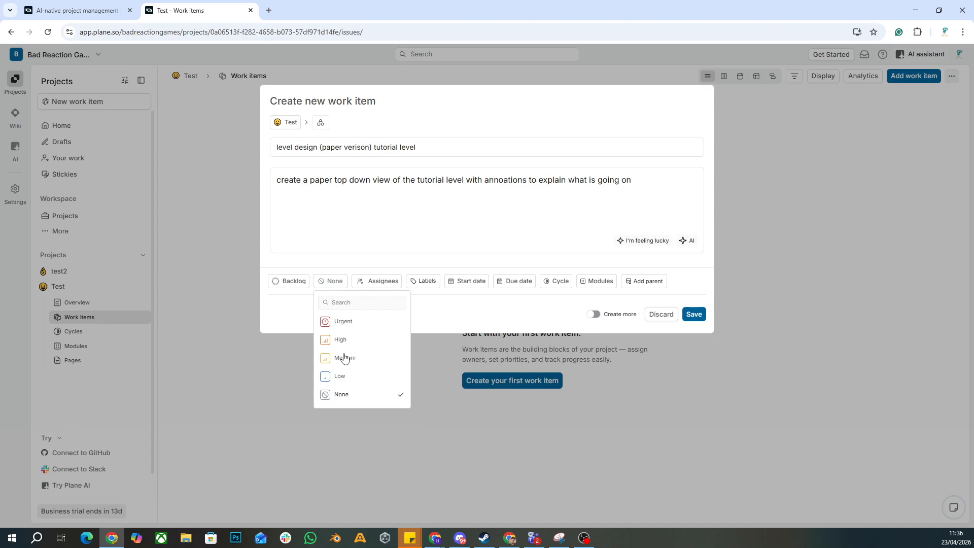
pyautogui.click(352, 362)
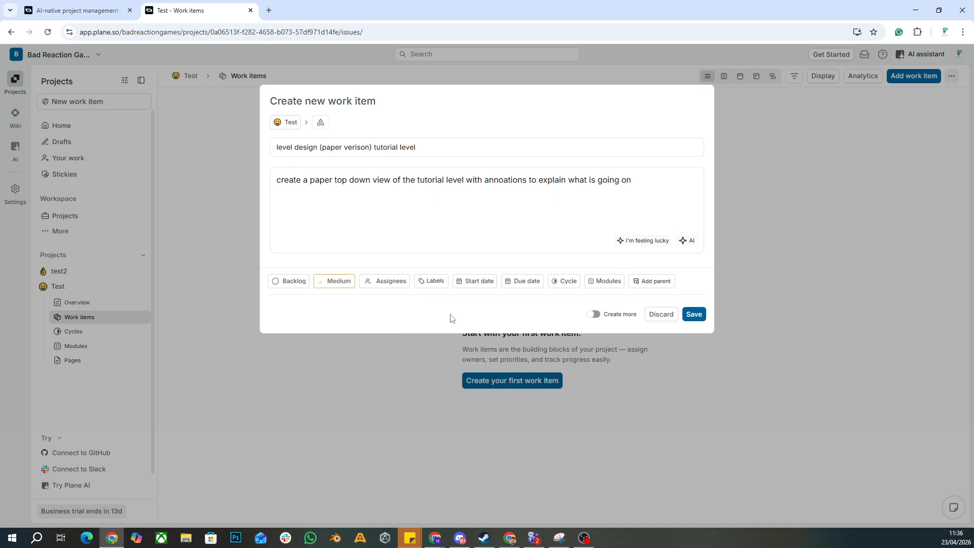
# Check the assignee options and add a new label named Design to the work item
pyautogui.click(397, 285)
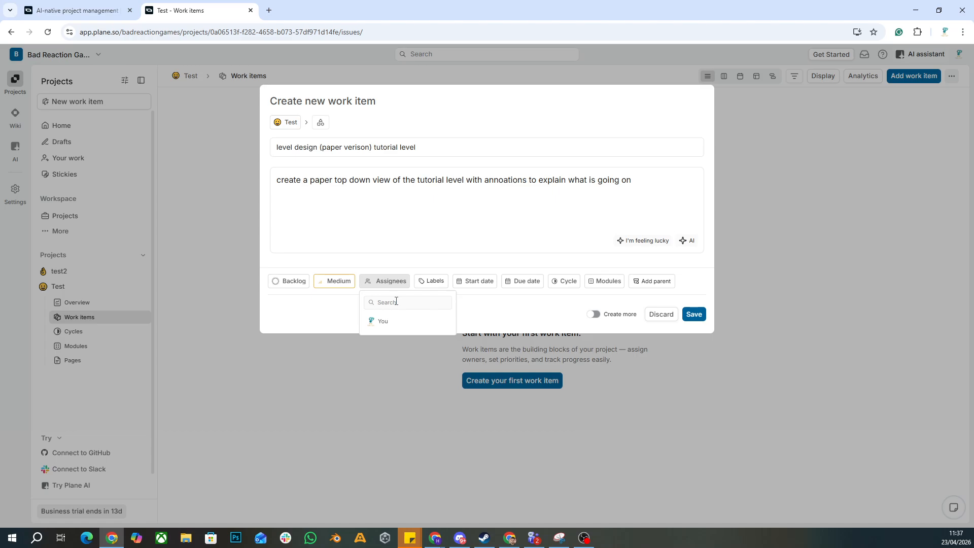
pyautogui.click(434, 282)
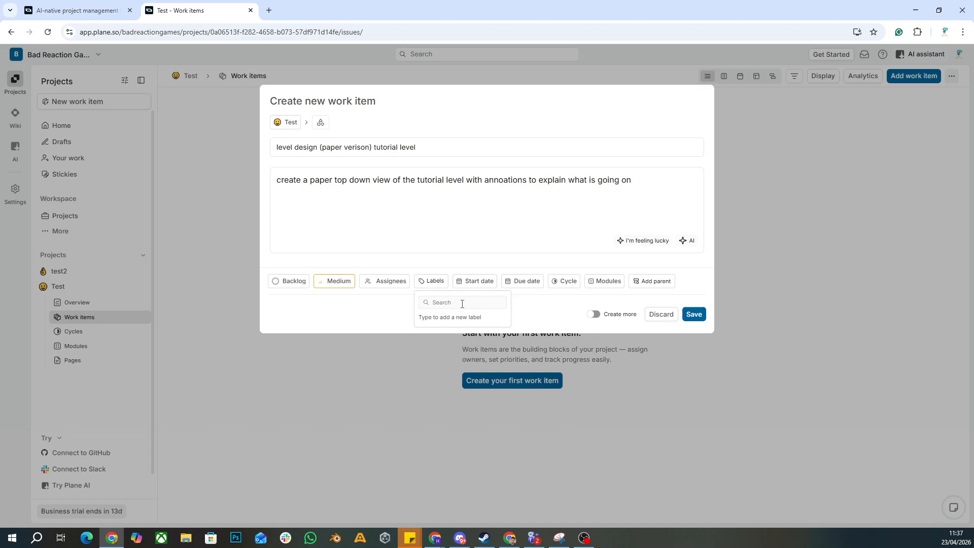
pyautogui.write('Design')
pyautogui.press('Return')
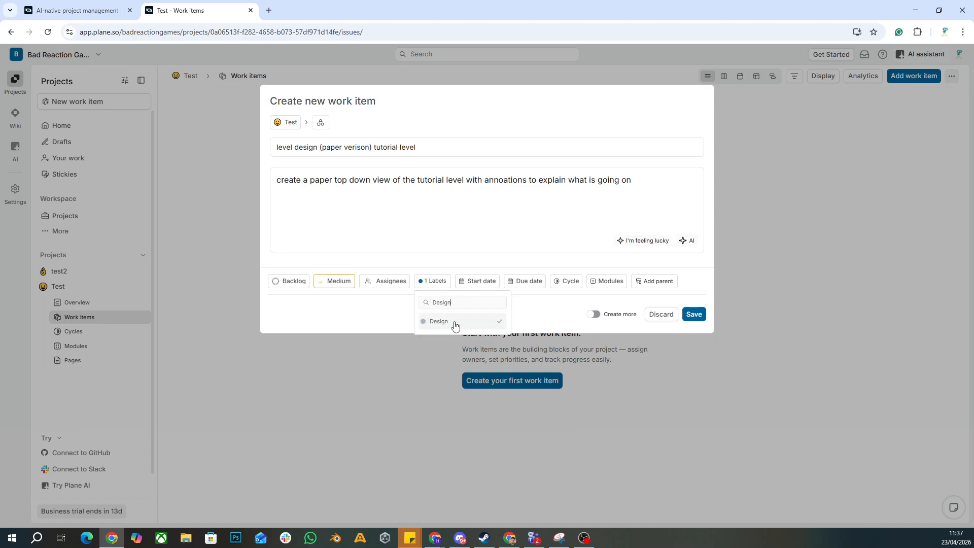
pyautogui.click(531, 318)
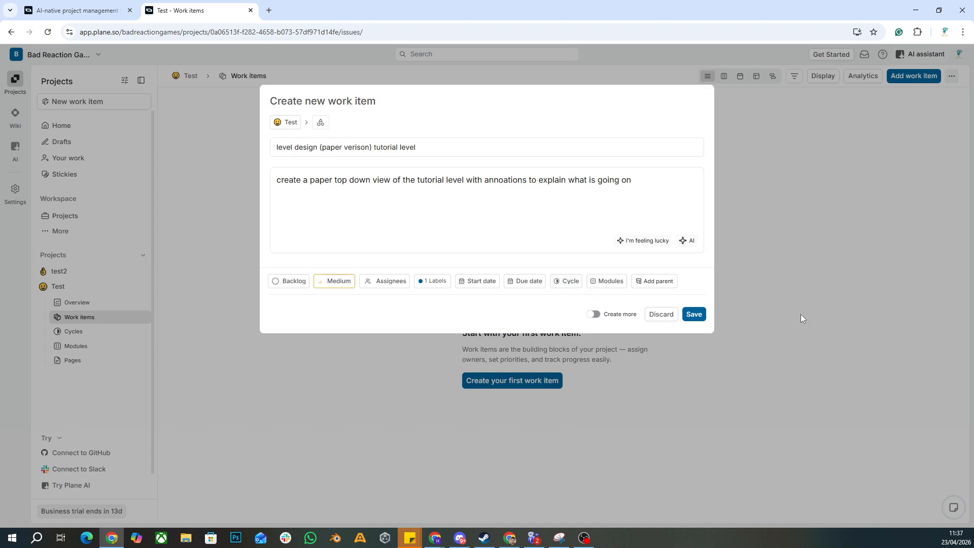
# Save the new work item and open its details from the work items list
pyautogui.click(694, 315)
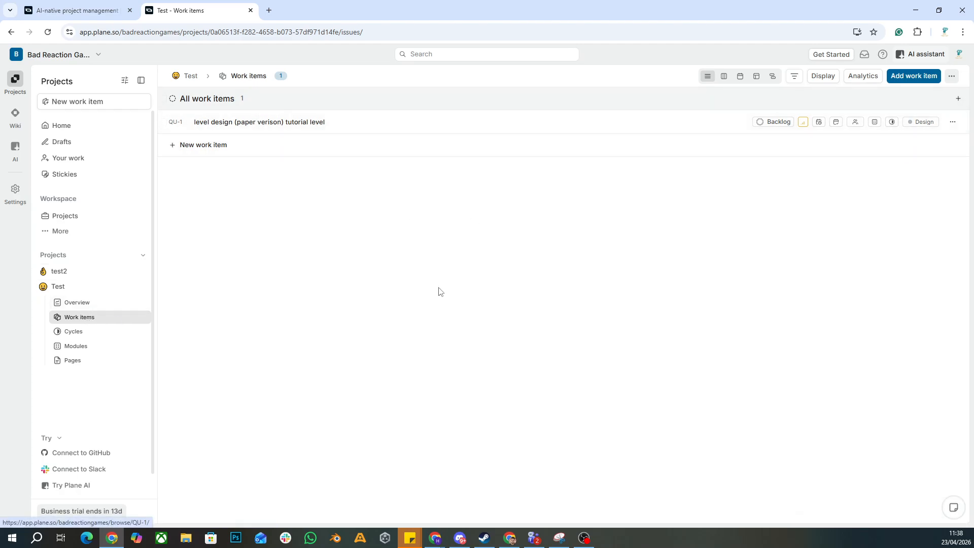
pyautogui.click(481, 131)
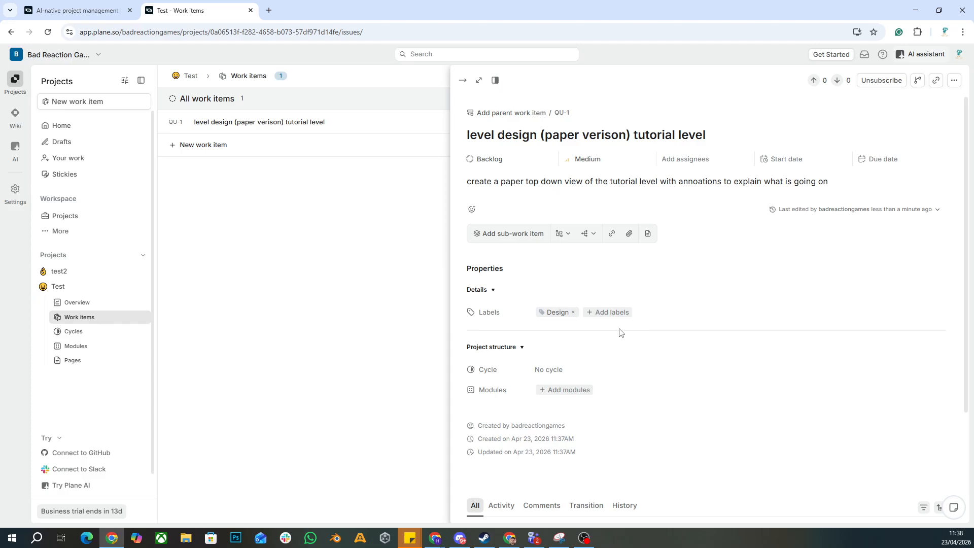
# Check which modules can be added to the tutorial level design work item
pyautogui.scroll(-3, 614, 305)
pyautogui.click(563, 257)
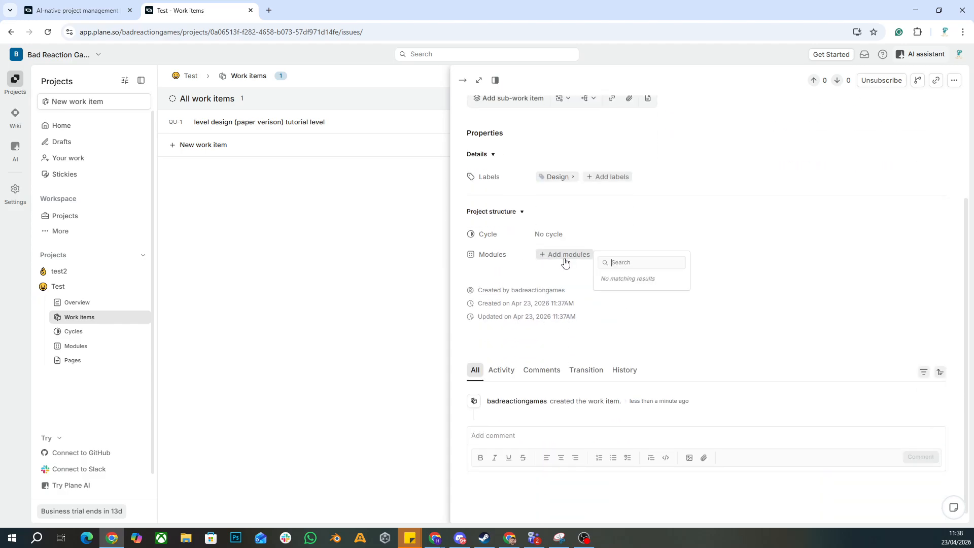
pyautogui.scroll(3, 583, 248)
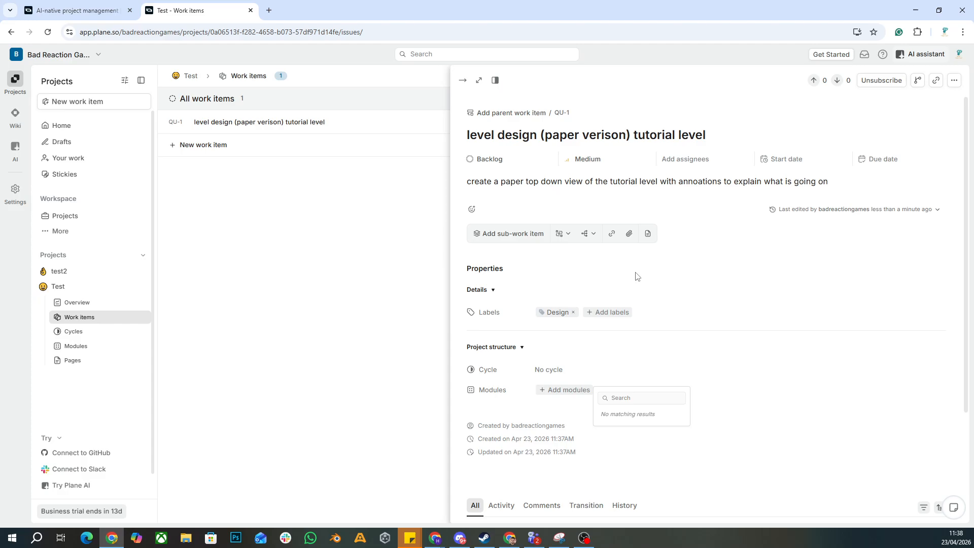
pyautogui.click(662, 277)
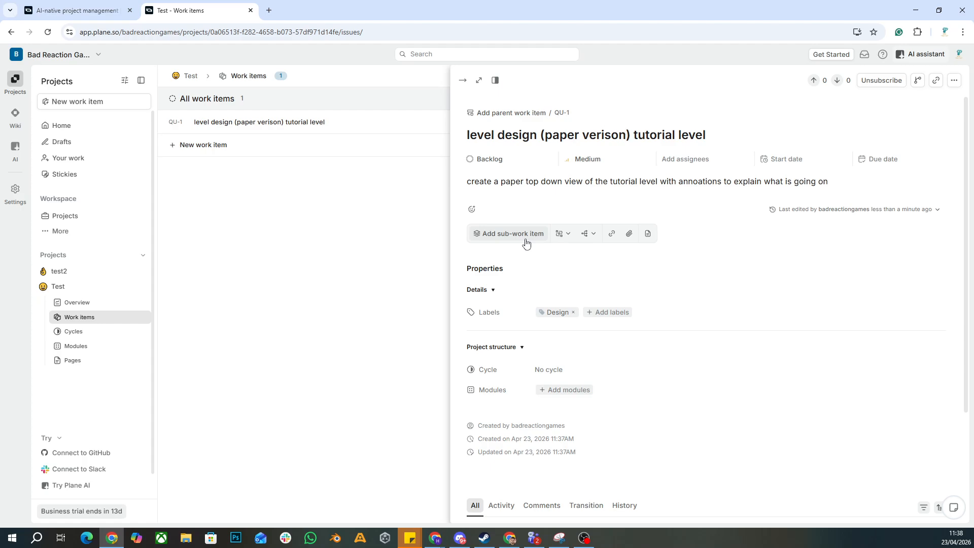
# Create a sub-work item titled "Iteration and feedback" with the description "make improvements to the design based on feedback"
pyautogui.click(509, 238)
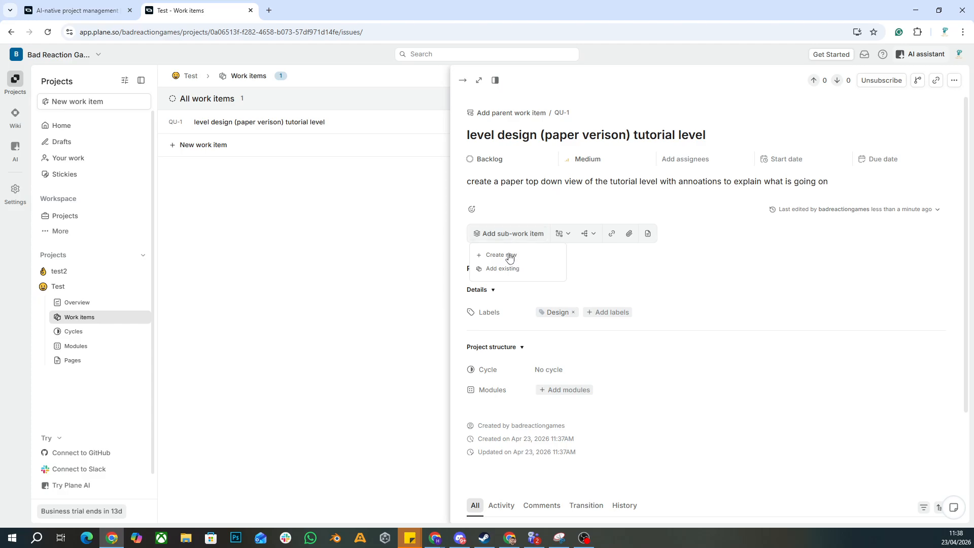
pyautogui.click(509, 255)
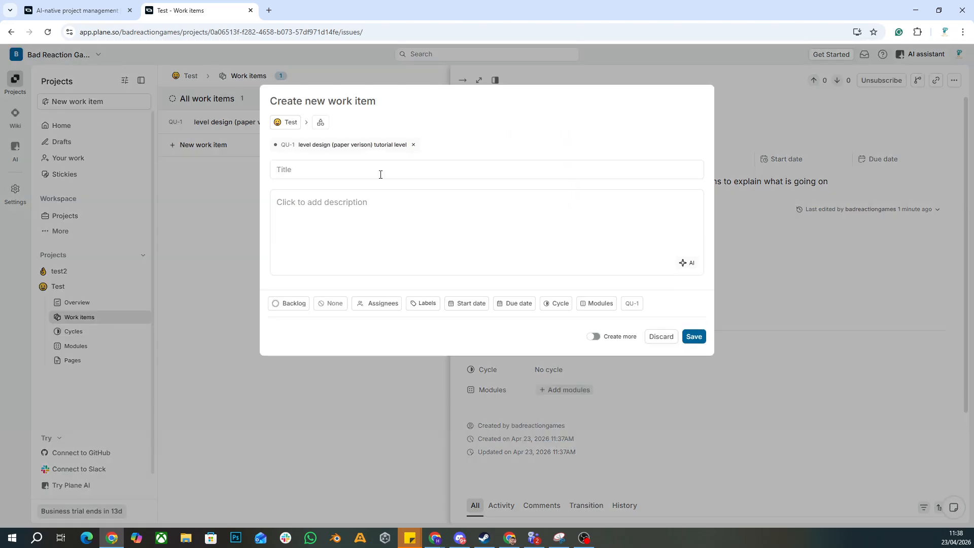
pyautogui.write('Iteration and feedback')
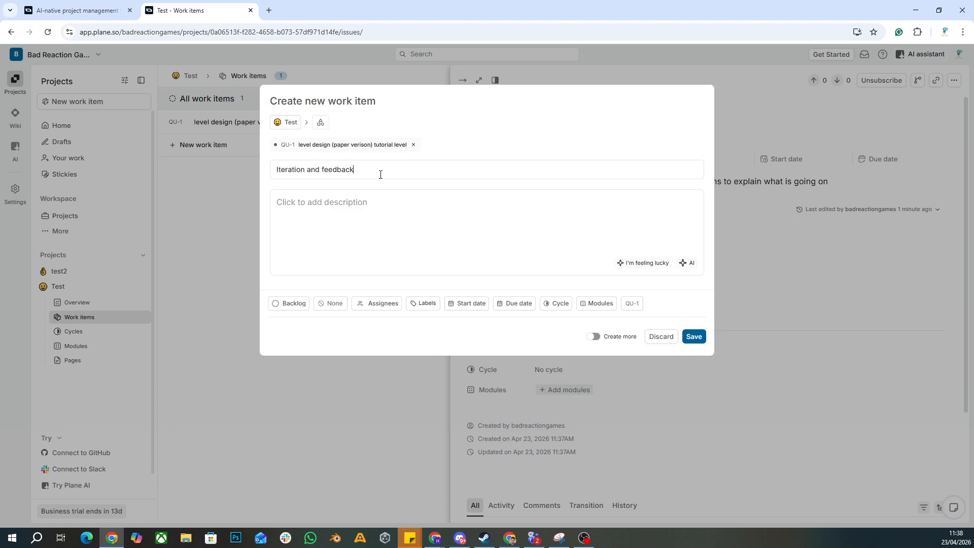
pyautogui.click(425, 215)
pyautogui.write('make improvements to the design')
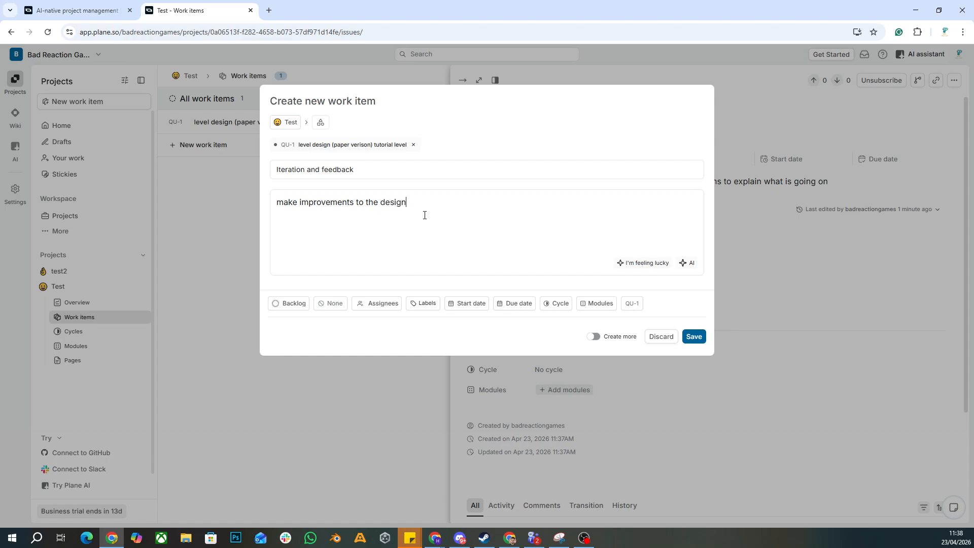
pyautogui.write(' based on feedback')
pyautogui.click(693, 339)
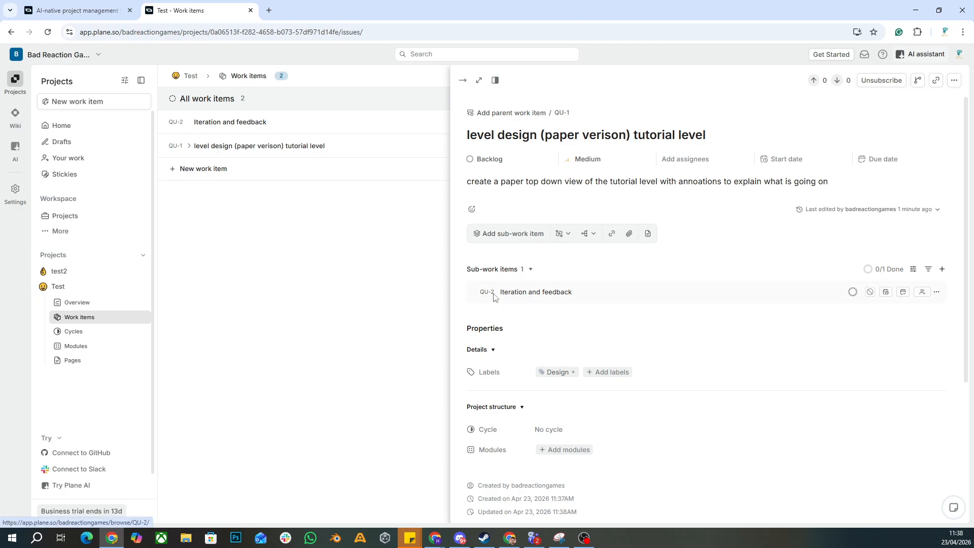
# Review the Iteration and feedback sub-work item's details and how it nests under its parent in the work items list
pyautogui.click(603, 291)
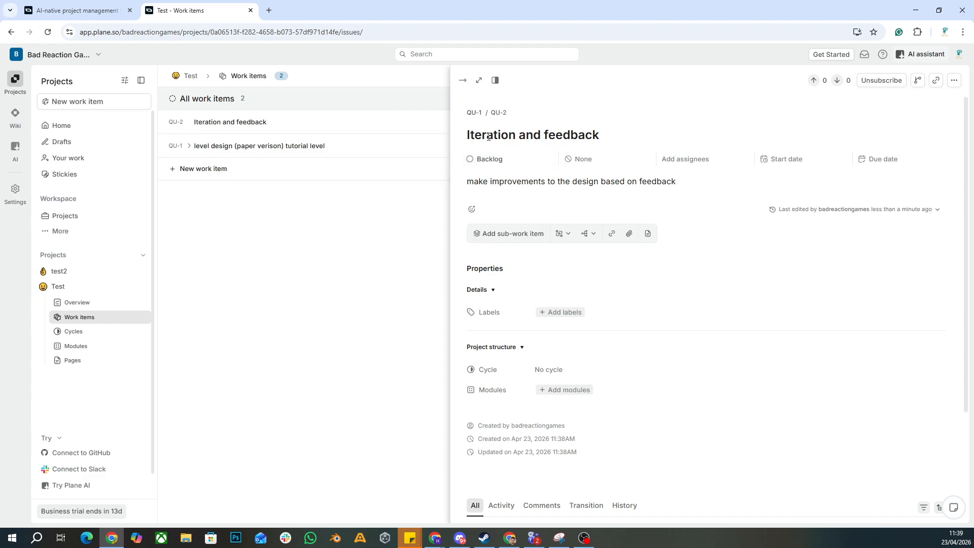
pyautogui.scroll(-3, 529, 229)
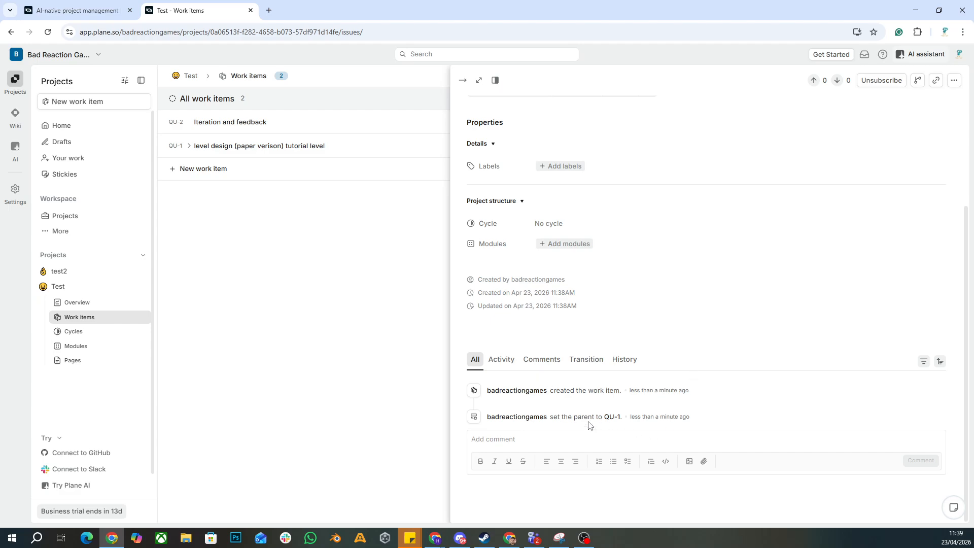
pyautogui.scroll(3, 622, 421)
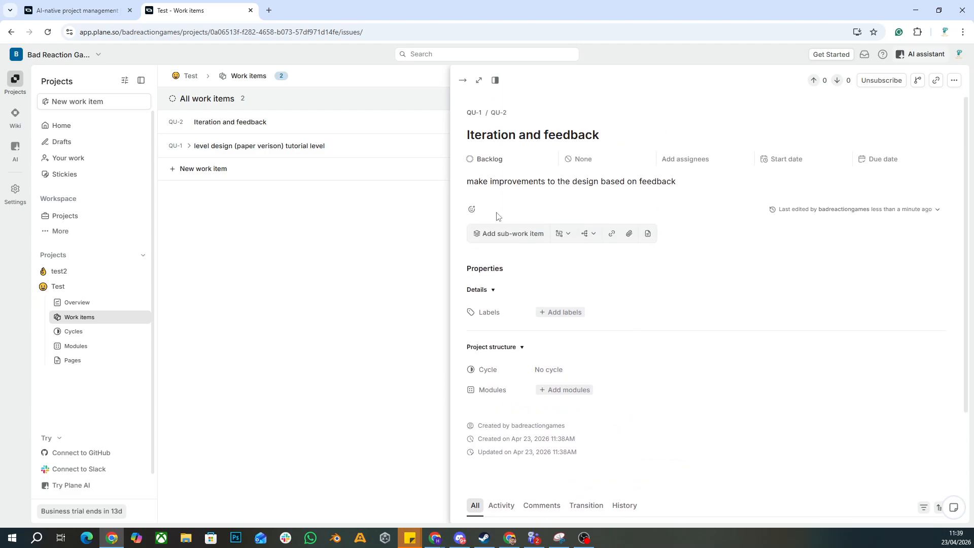
pyautogui.click(341, 235)
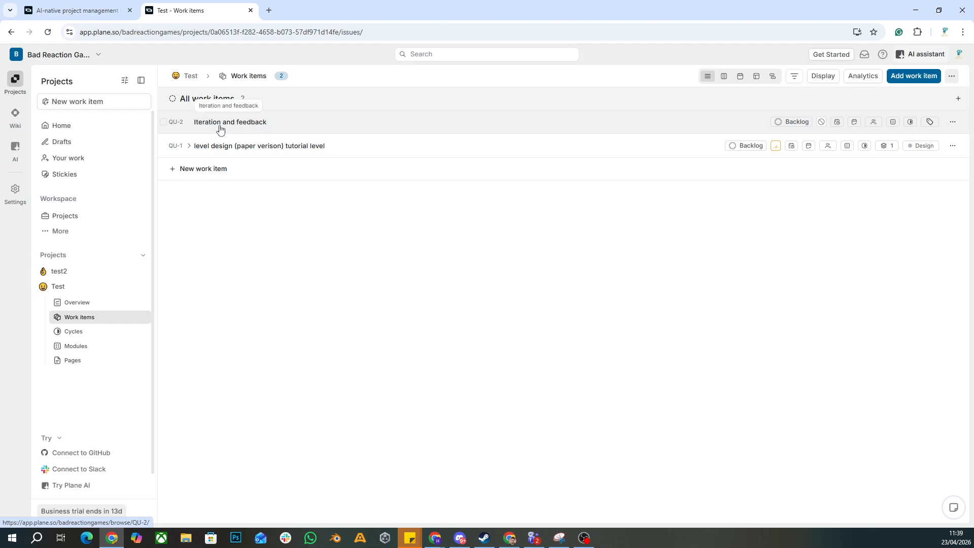
pyautogui.click(190, 148)
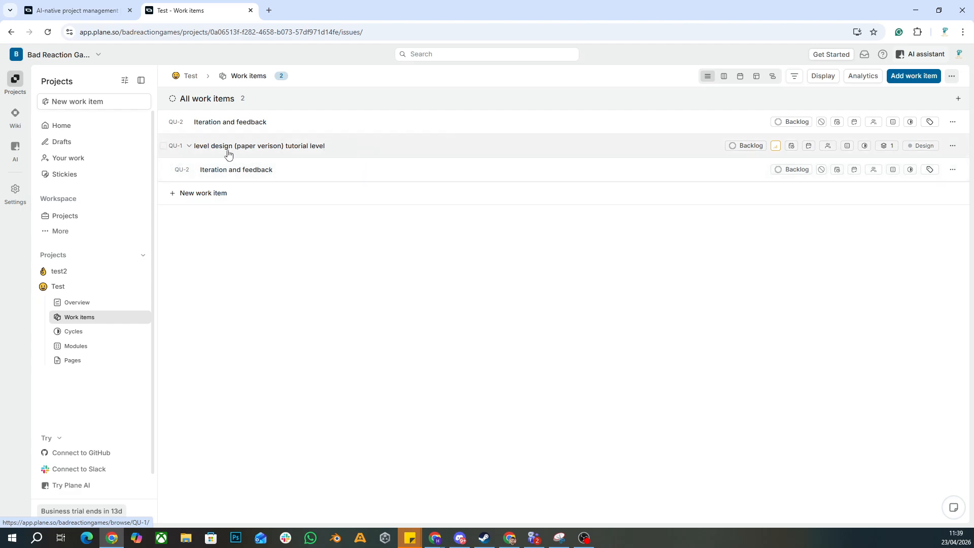
pyautogui.click(190, 148)
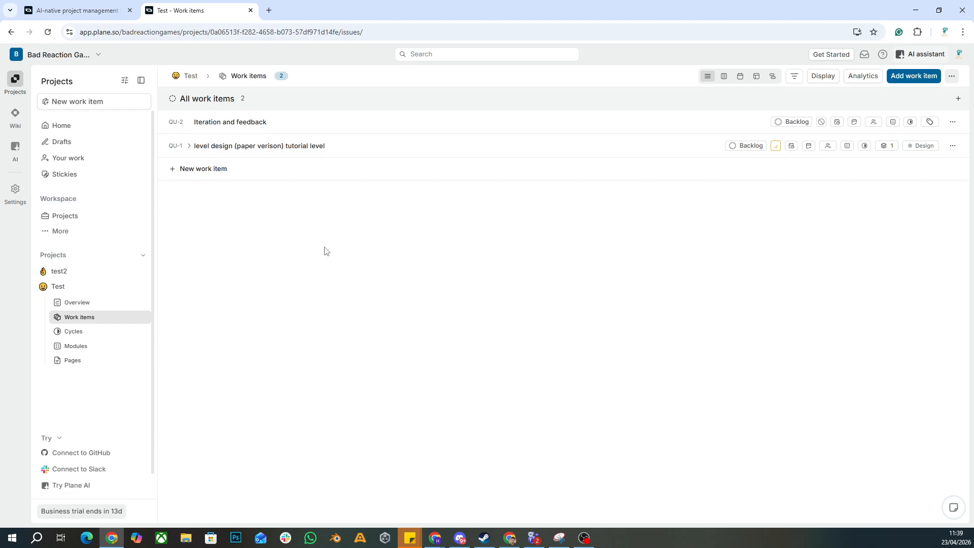
# Start the Test project's first cycle, titled "Milestone 1 pre-production" and running from Apr 23 to Apr 30, 2026
pyautogui.click(92, 337)
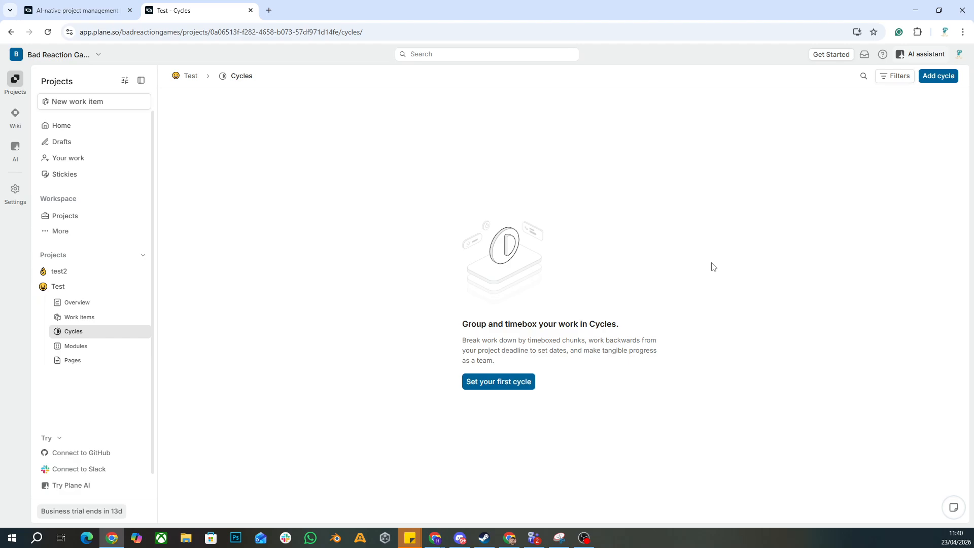
pyautogui.click(492, 385)
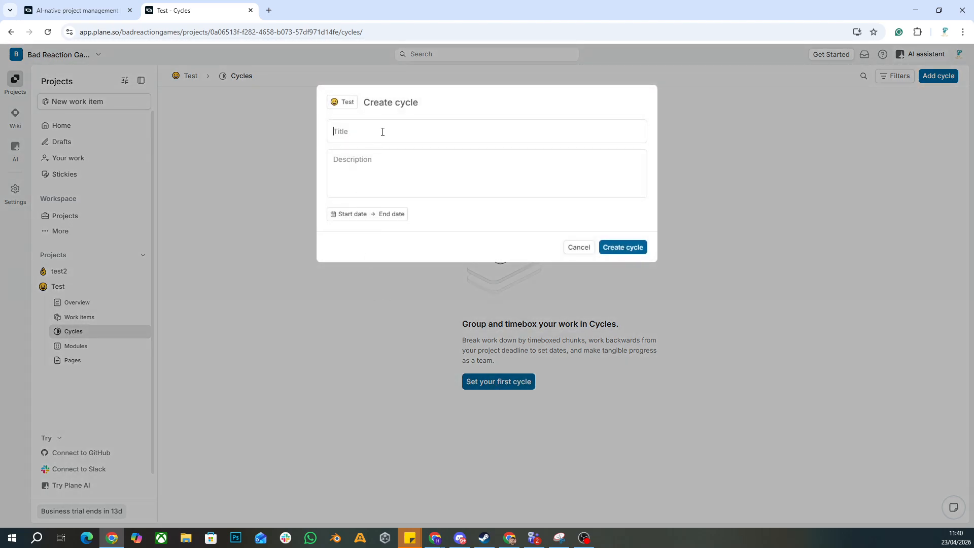
pyautogui.write('Milestone 1 pre-')
pyautogui.write(' pro')
pyautogui.write('-pr')
pyautogui.write('oduction')
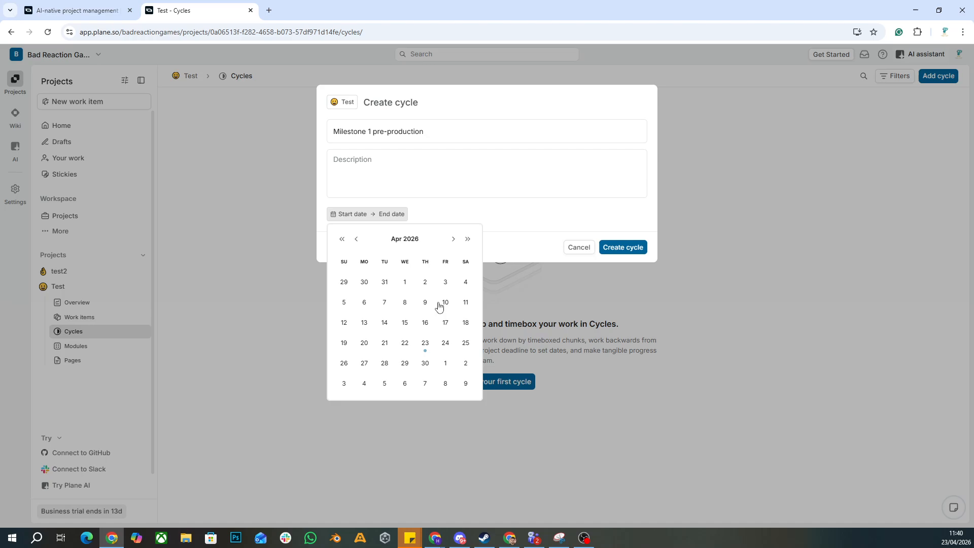
pyautogui.click(425, 345)
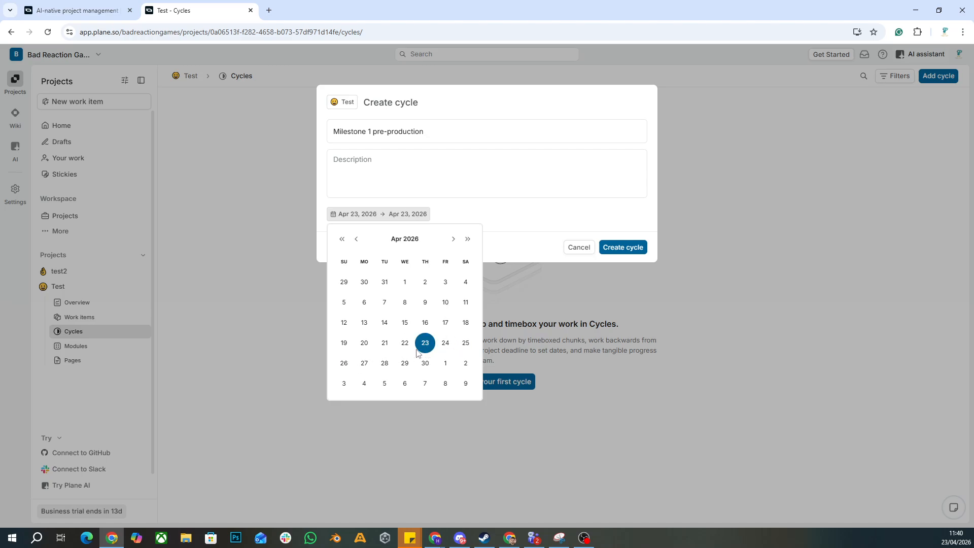
pyautogui.click(425, 364)
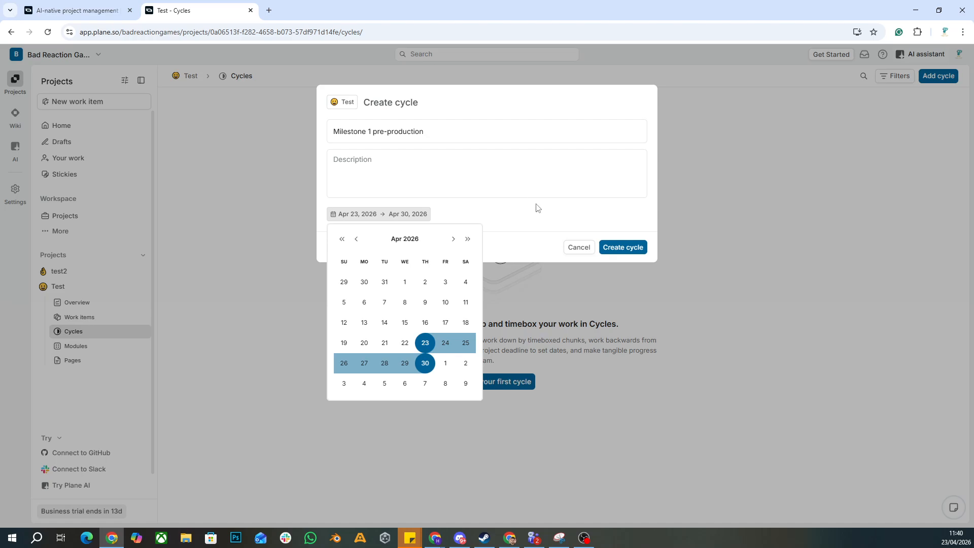
# Describe the cycle as "tasks needed for pre-production", correcting the spelling, and create it
pyautogui.click(558, 185)
pyautogui.write('task')
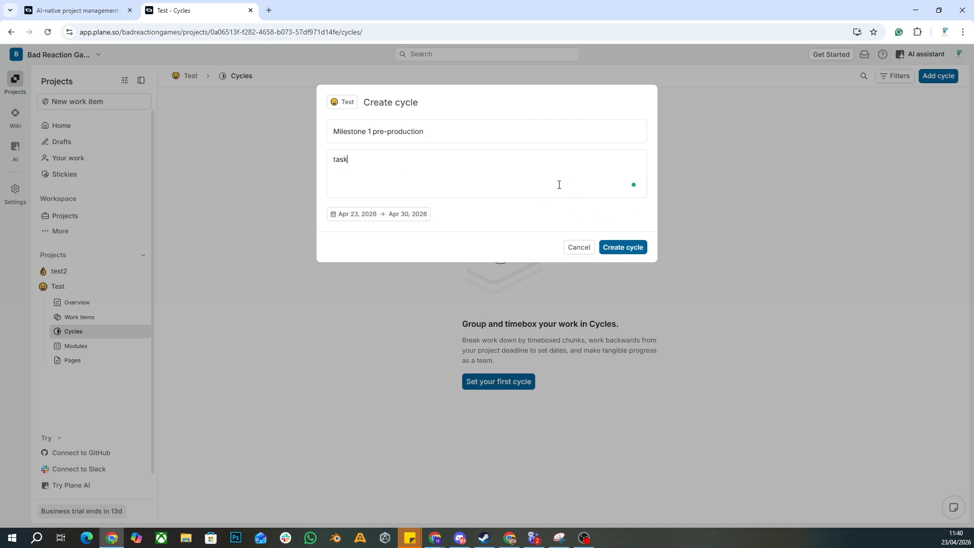
pyautogui.write('s needed for ')
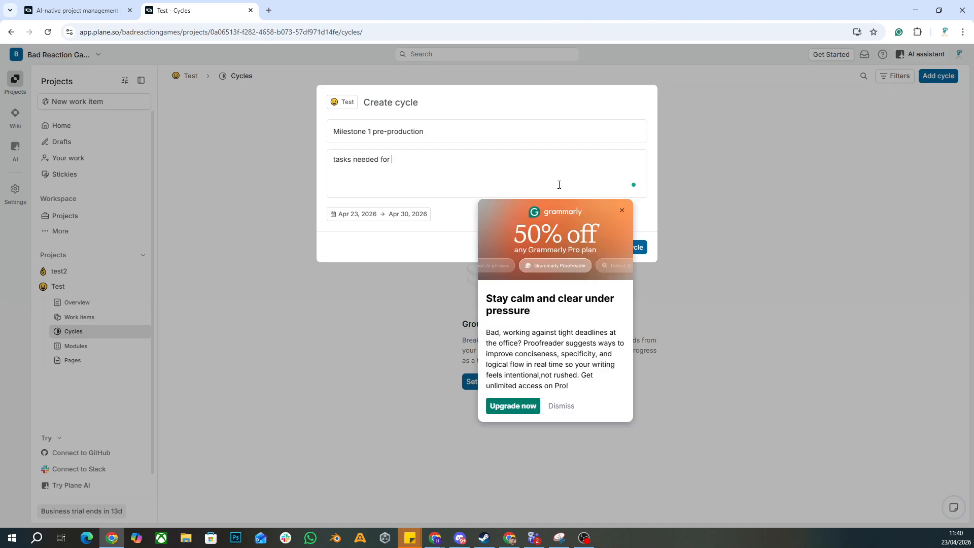
pyautogui.write('miletones')
pyautogui.write('pre-prodcution')
pyautogui.moveTo(435, 159)
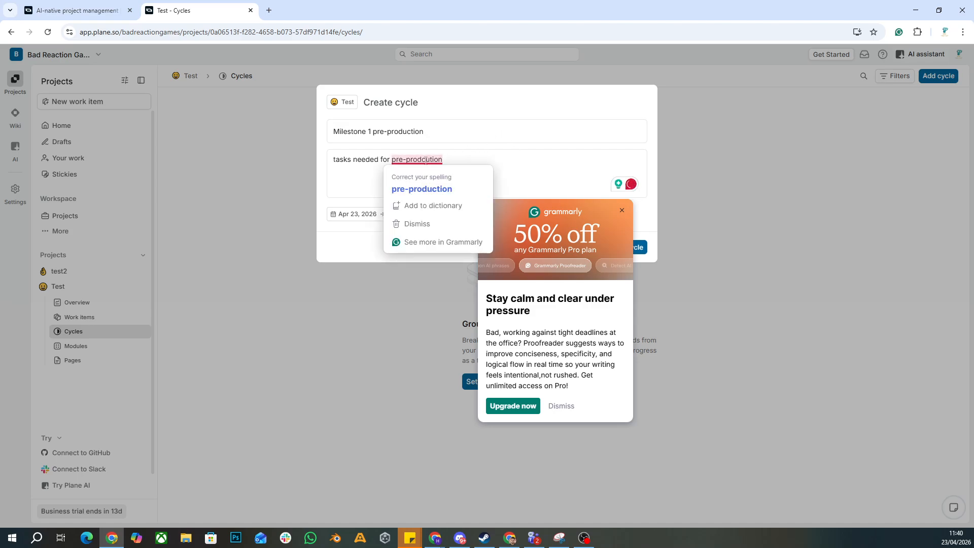
pyautogui.click(419, 189)
pyautogui.click(621, 210)
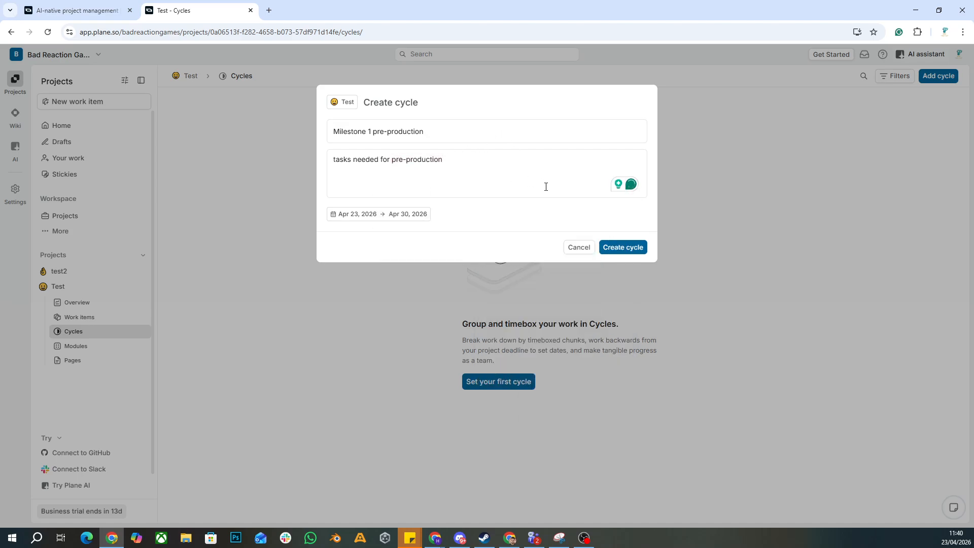
pyautogui.click(637, 247)
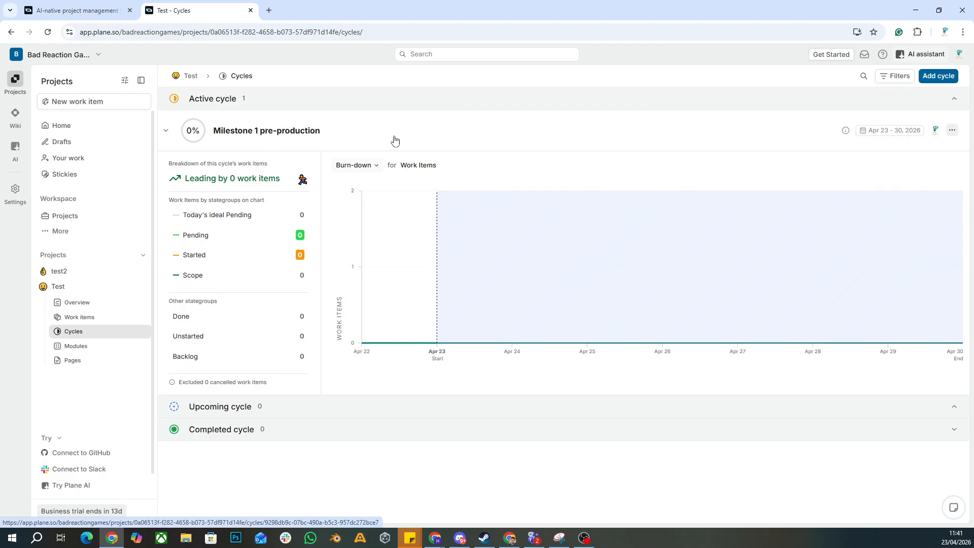
# Create a work item titled "asset list creation" with the state Todo inside the Milestone 1 pre-production cycle
pyautogui.click(516, 132)
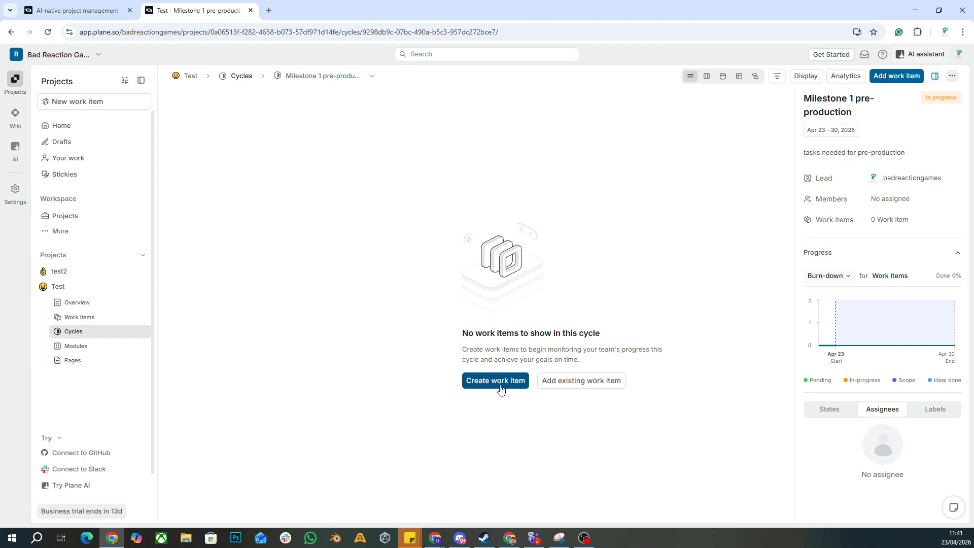
pyautogui.click(499, 389)
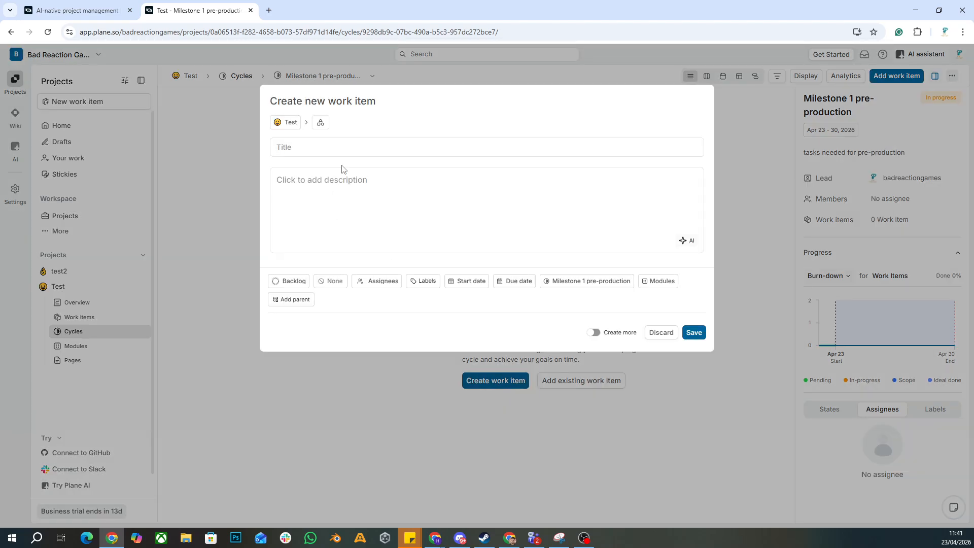
pyautogui.write('asset list creation')
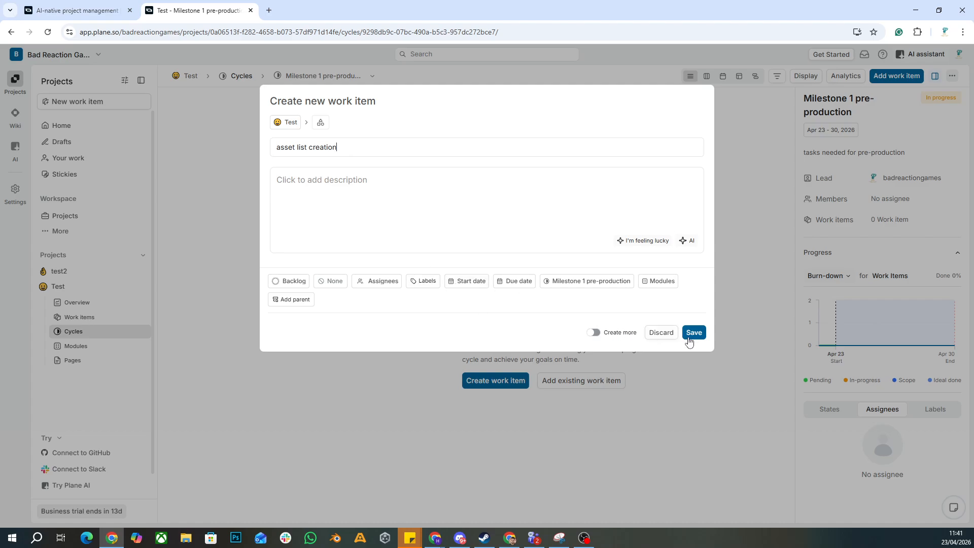
pyautogui.click(289, 281)
pyautogui.click(310, 341)
pyautogui.click(696, 332)
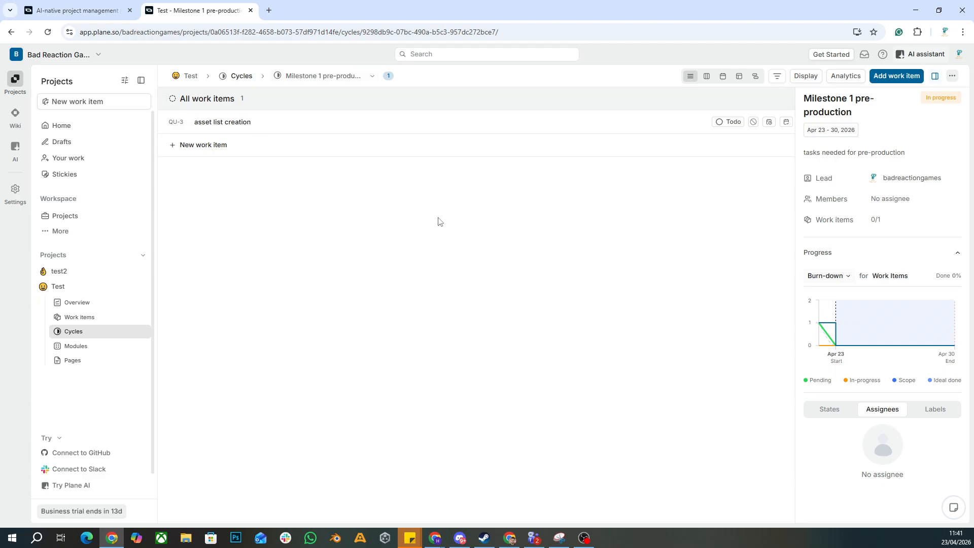
pyautogui.click(881, 79)
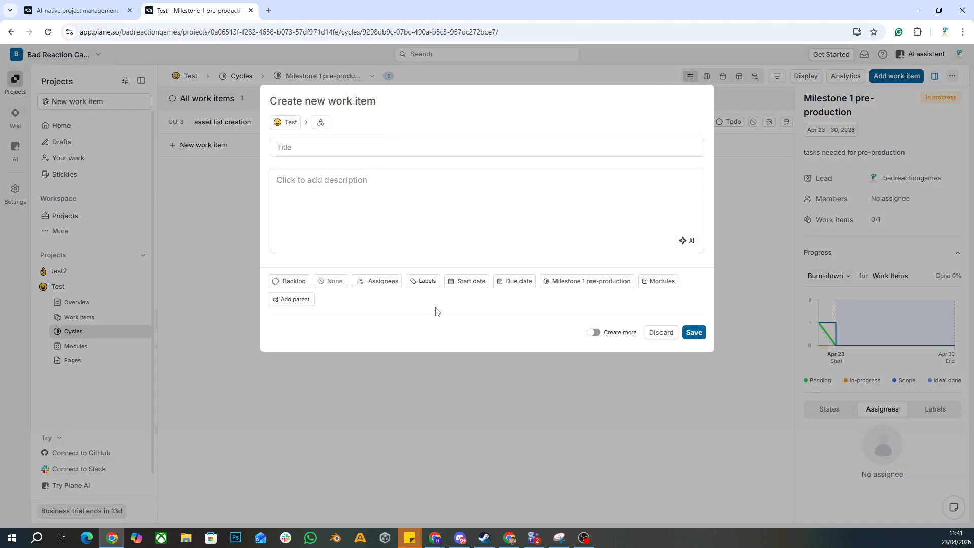
pyautogui.click(660, 333)
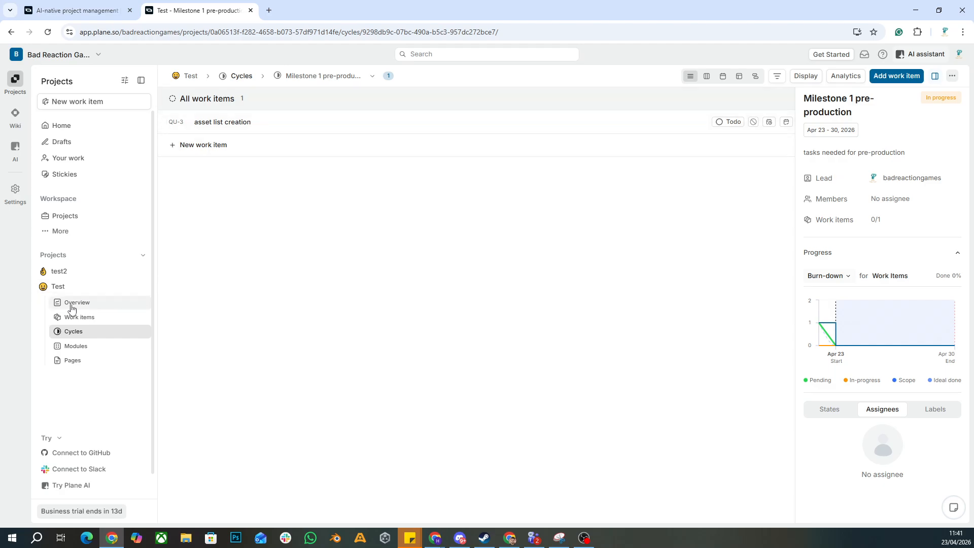
# Assign the existing tutorial level design work item to the Milestone 1 pre-production cycle and close its details
pyautogui.click(96, 321)
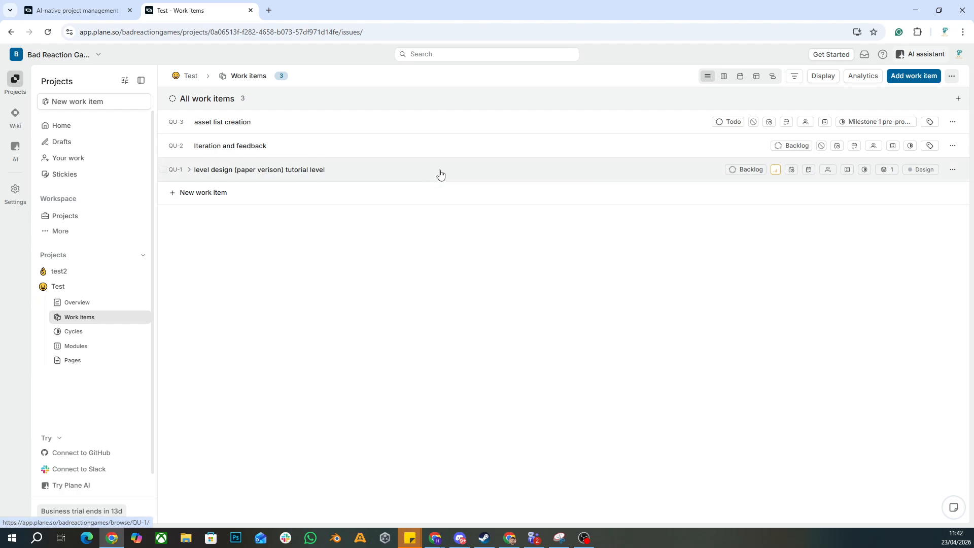
pyautogui.click(440, 175)
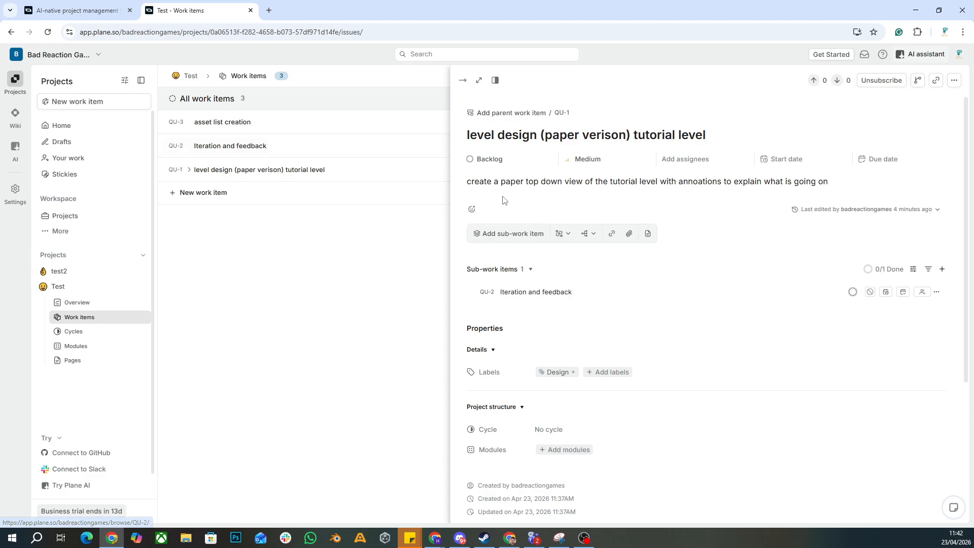
pyautogui.scroll(-3, 488, 317)
pyautogui.click(582, 296)
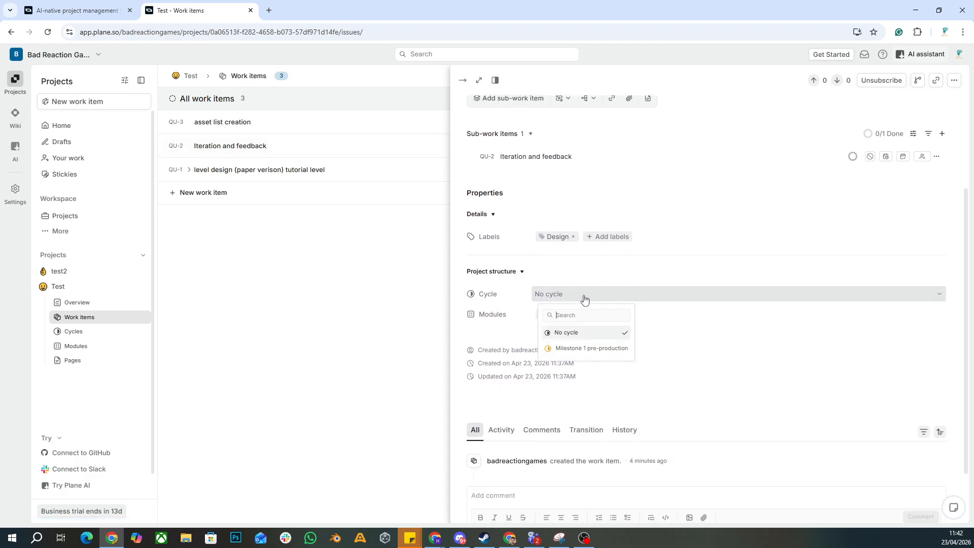
pyautogui.click(589, 350)
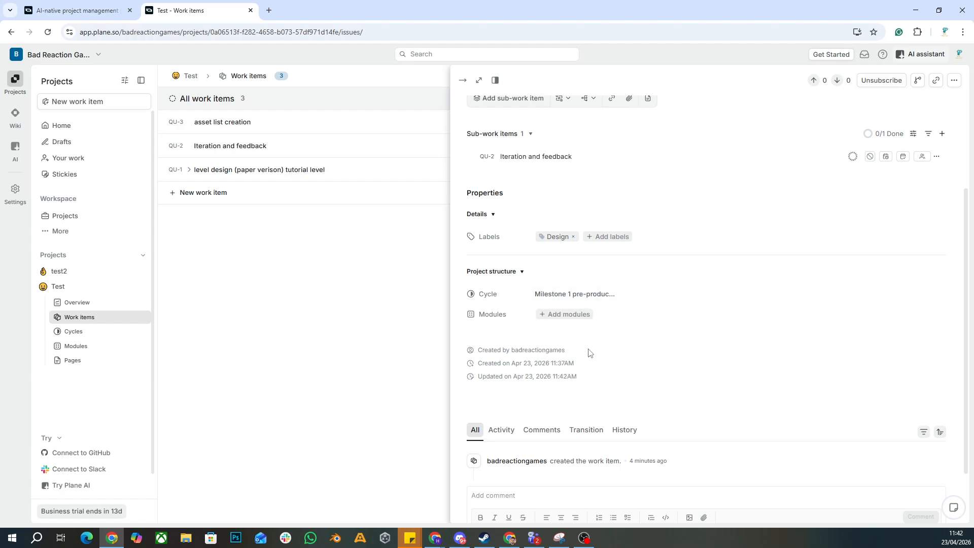
pyautogui.click(347, 315)
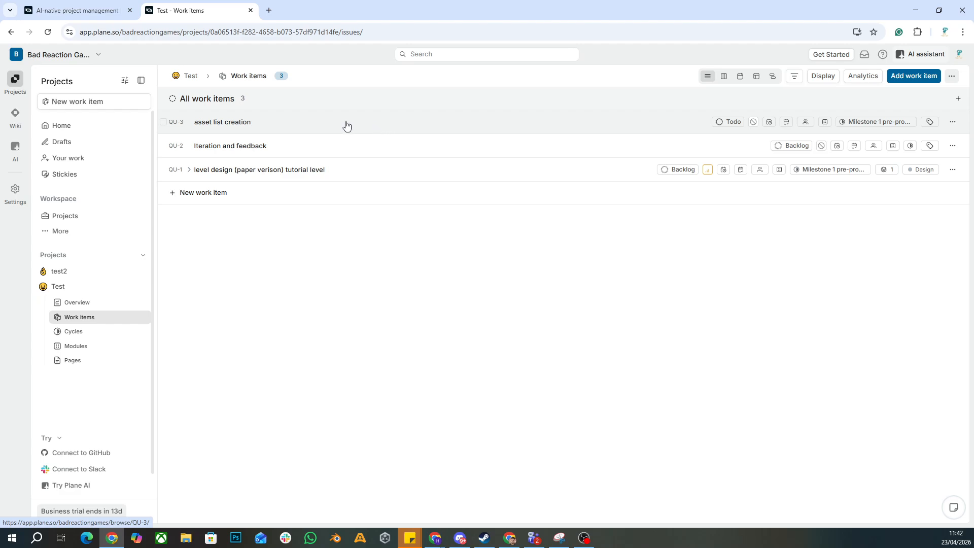
# Set the asset list creation work item's state to Done within the Milestone 1 pre-production cycle
pyautogui.click(894, 126)
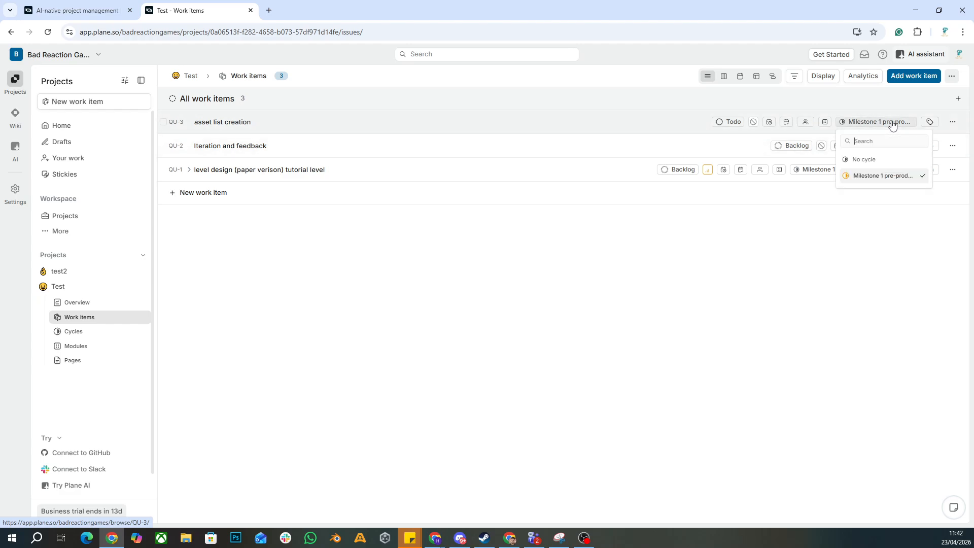
pyautogui.click(615, 298)
pyautogui.click(66, 332)
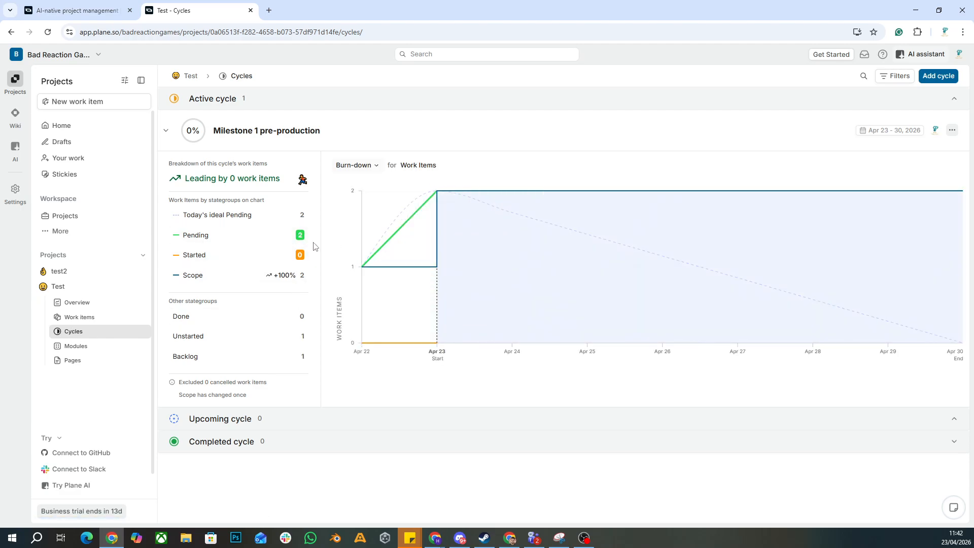
pyautogui.click(234, 242)
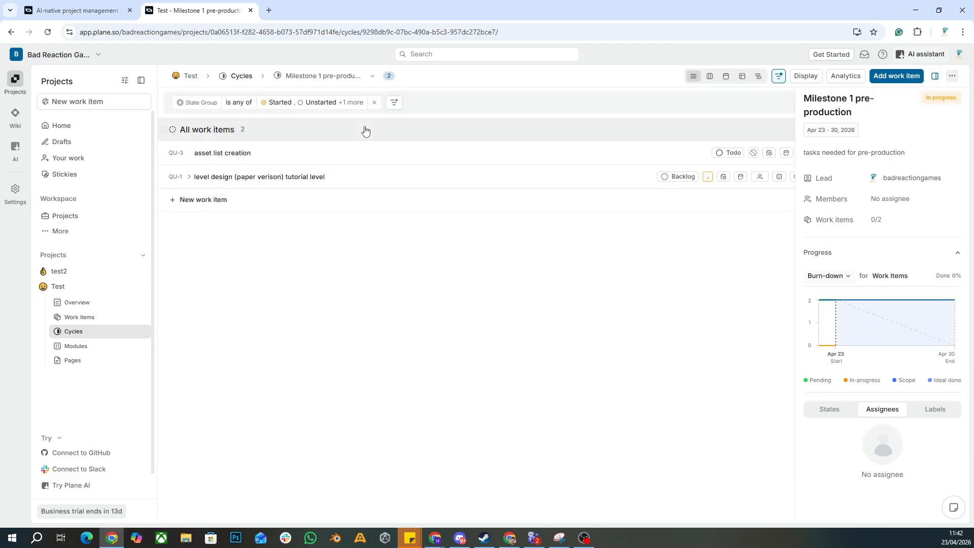
pyautogui.click(730, 153)
pyautogui.click(755, 242)
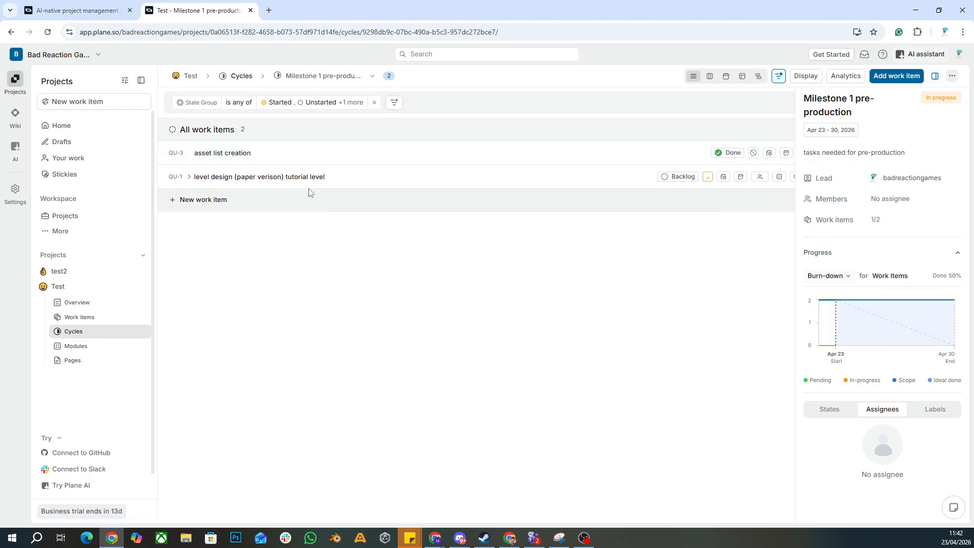
# Return to the project's cycles and create a second cycle titled "milestone 2 production exmple" without dates
pyautogui.click(242, 76)
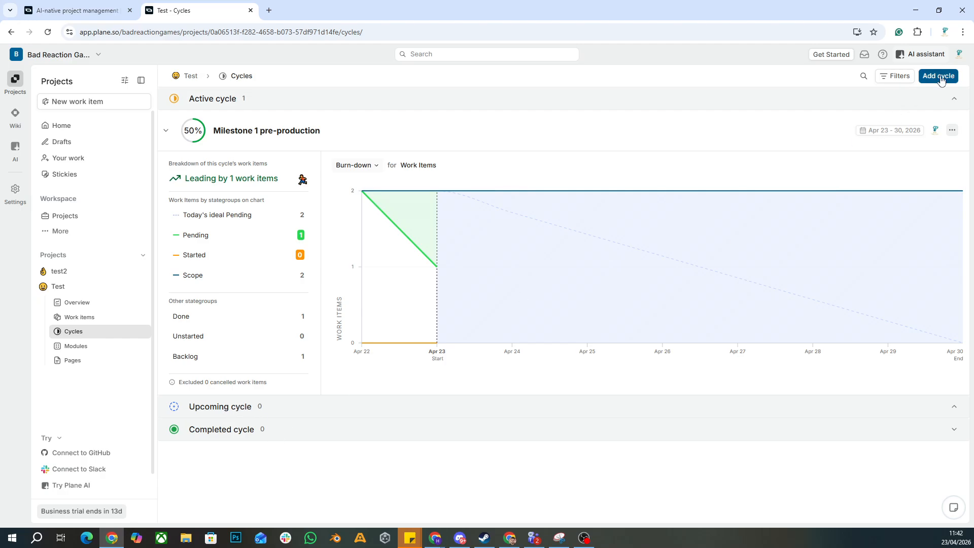
pyautogui.click(938, 75)
pyautogui.write('milestone 2 production exmple')
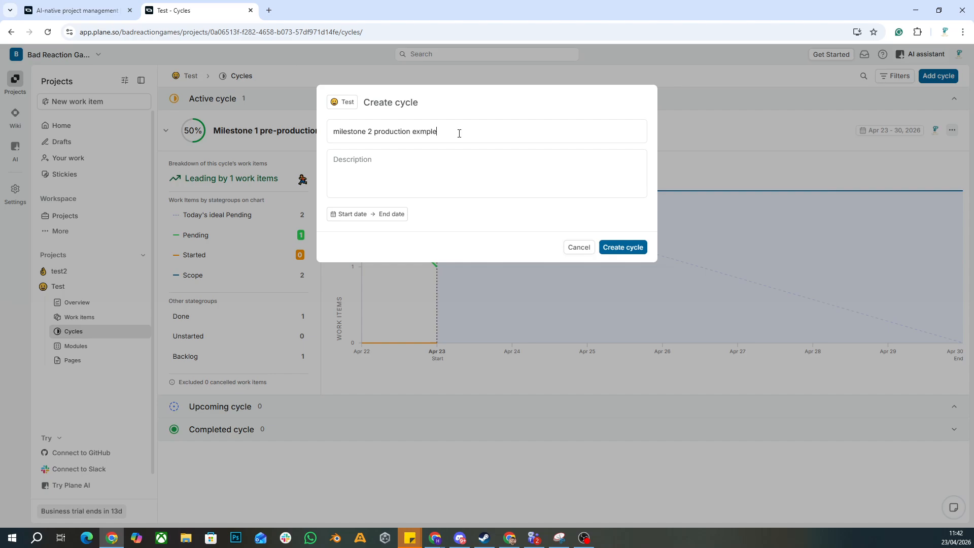
pyautogui.click(634, 254)
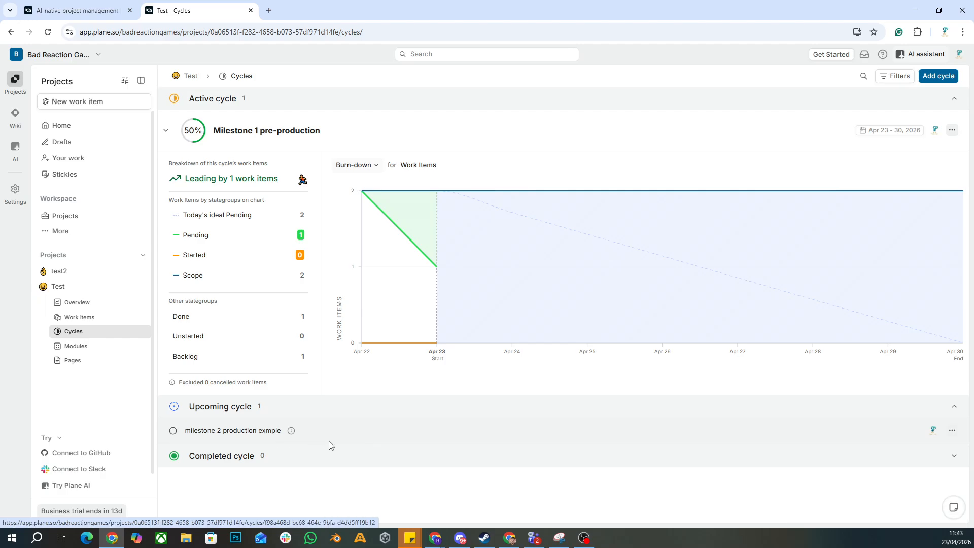
# Open the milestone 2 production exmple cycle and view which existing work items could be added, without adding any
pyautogui.click(375, 435)
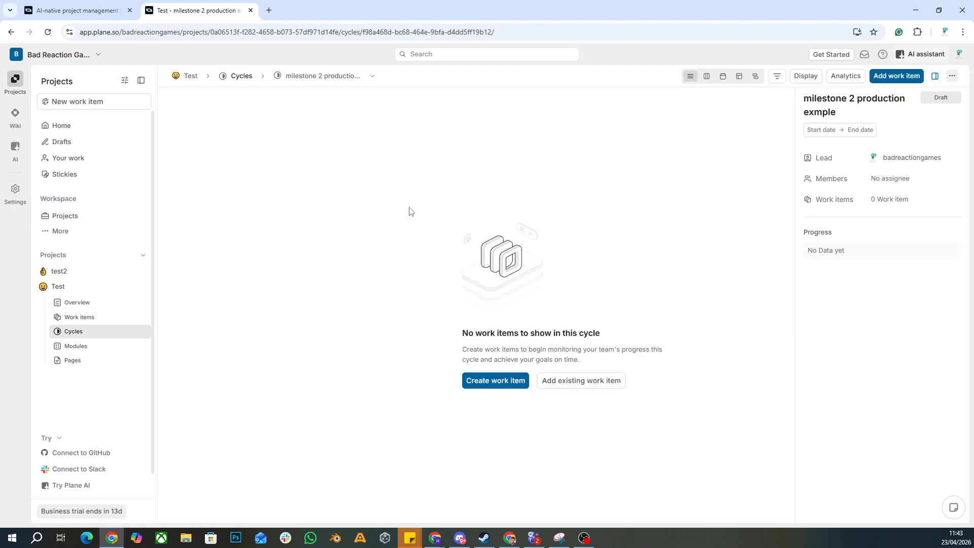
pyautogui.click(584, 381)
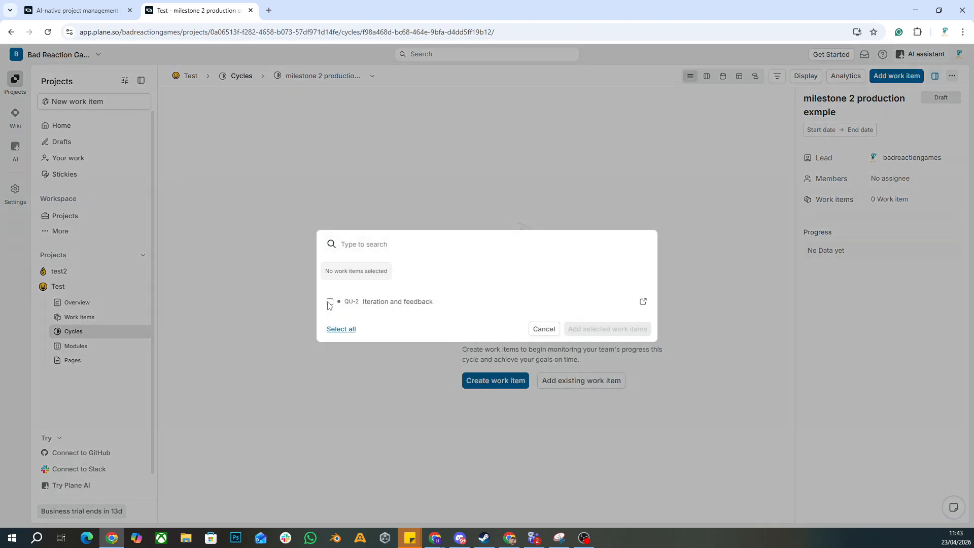
pyautogui.click(358, 417)
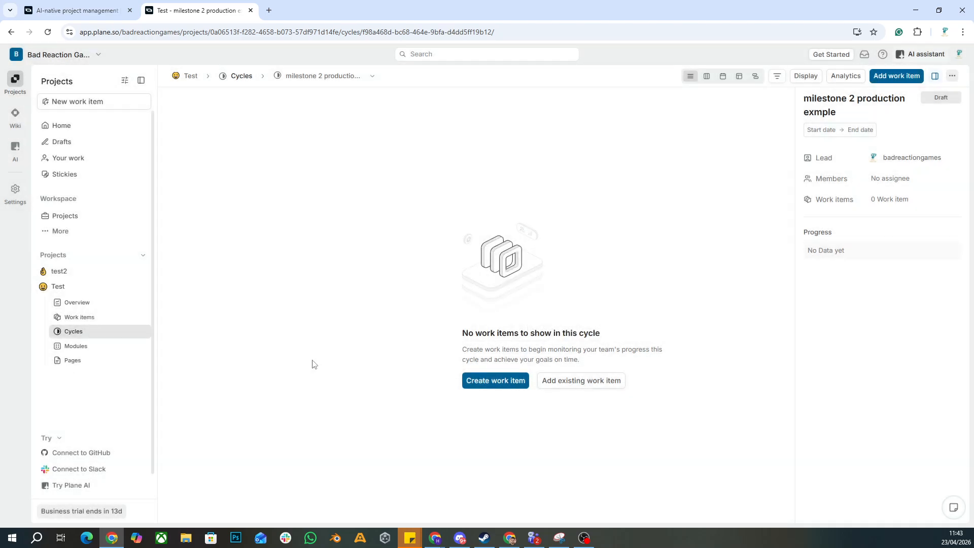
# Open the Test project's modules and read the introductory explanation of what modules are for
pyautogui.click(100, 354)
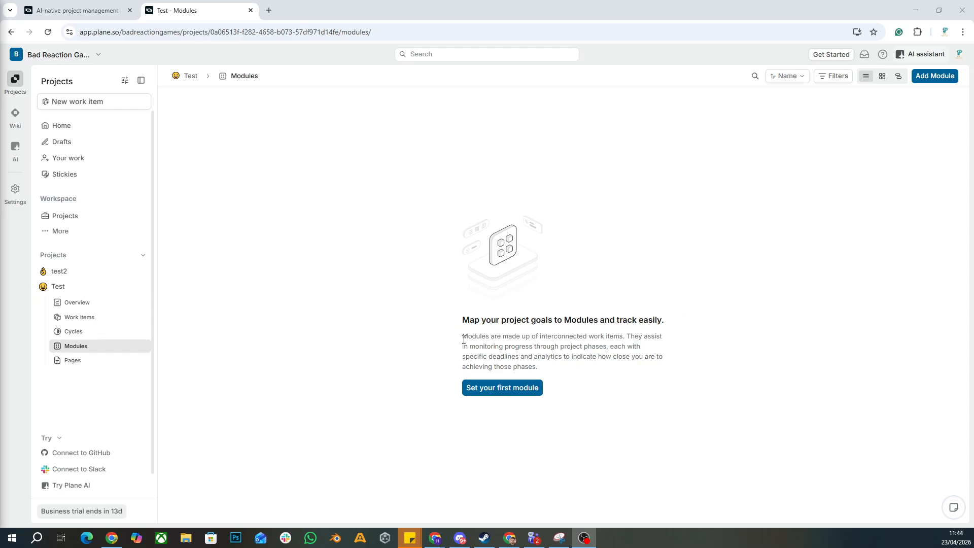
pyautogui.moveTo(463, 340); pyautogui.dragTo(623, 378)
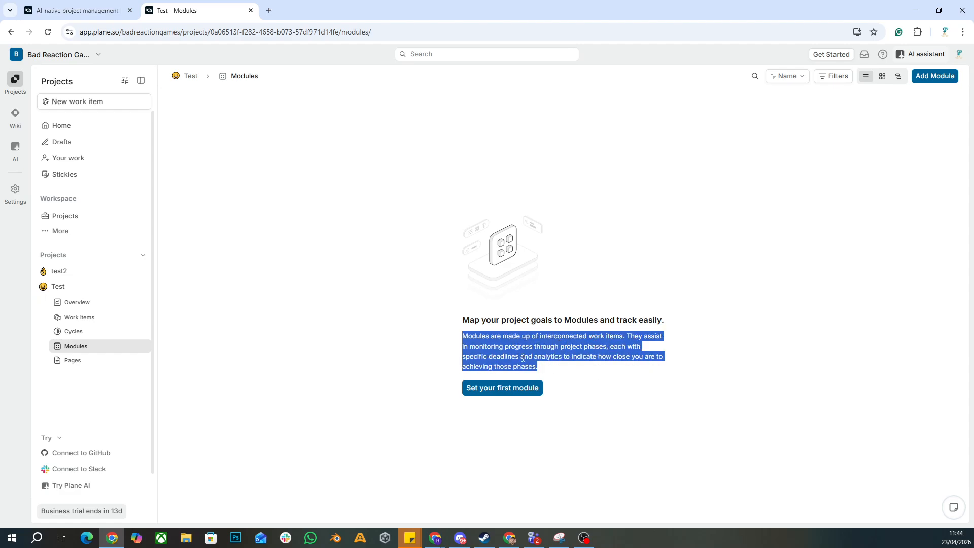
pyautogui.moveTo(544, 369); pyautogui.dragTo(446, 339)
pyautogui.click(500, 412)
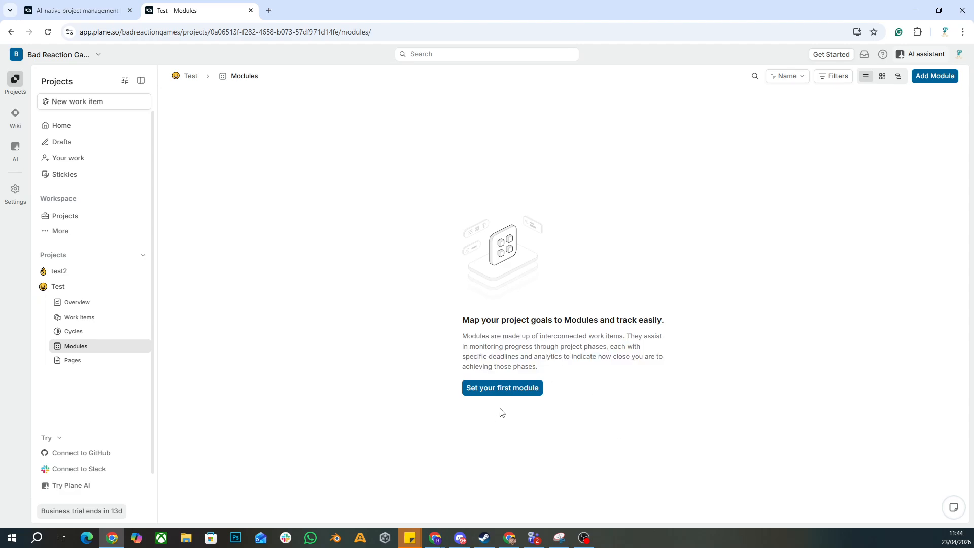
# Start the project's first module, titled "Art" and described as "all art tasks here"
pyautogui.click(505, 390)
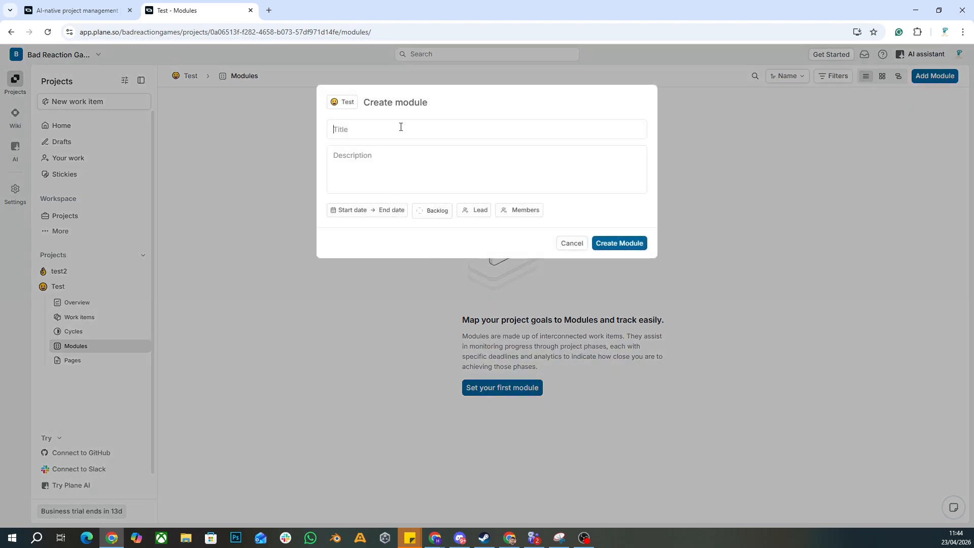
pyautogui.write('Art')
pyautogui.click(537, 181)
pyautogui.write('all art tasks here')
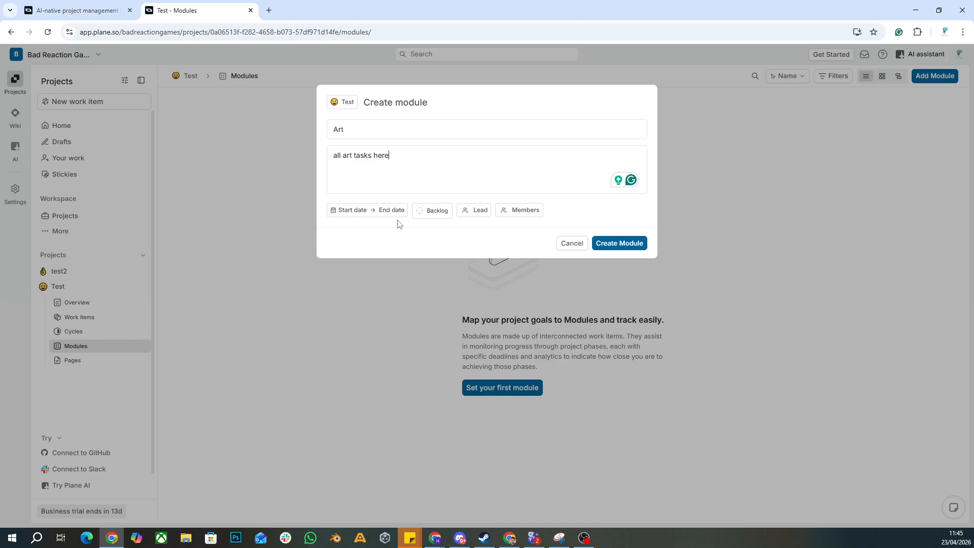
# Check the Art module's status, lead and member choices, leave them at their defaults, and create the module
pyautogui.click(434, 212)
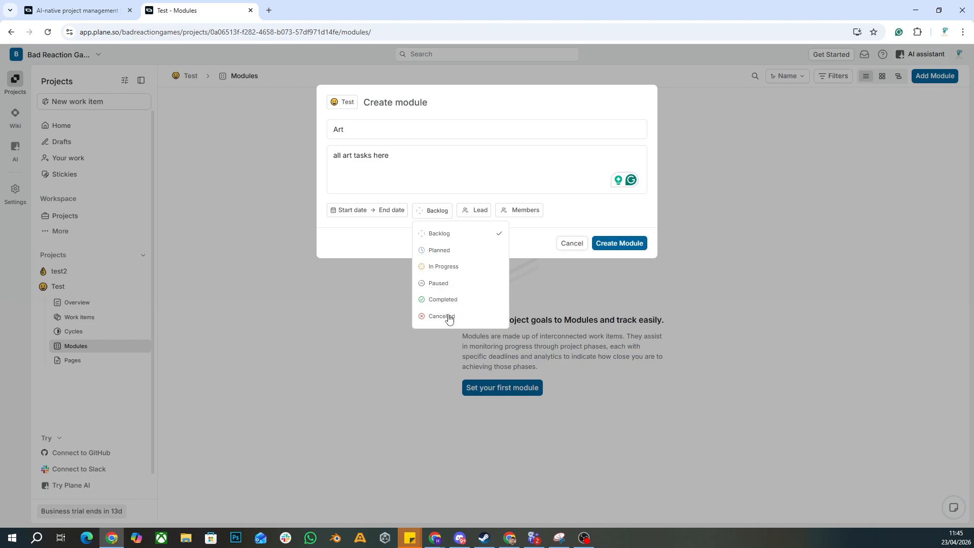
pyautogui.click(589, 209)
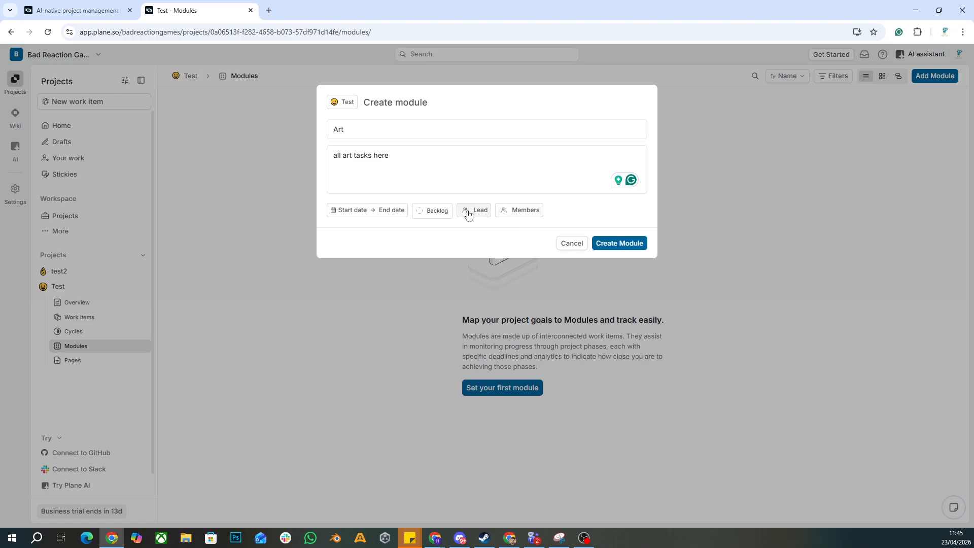
pyautogui.click(467, 211)
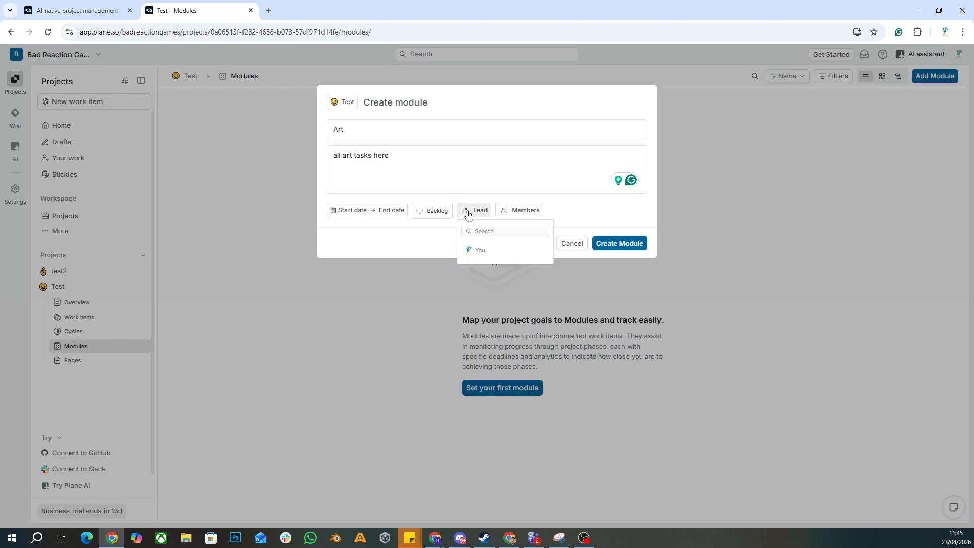
pyautogui.click(478, 177)
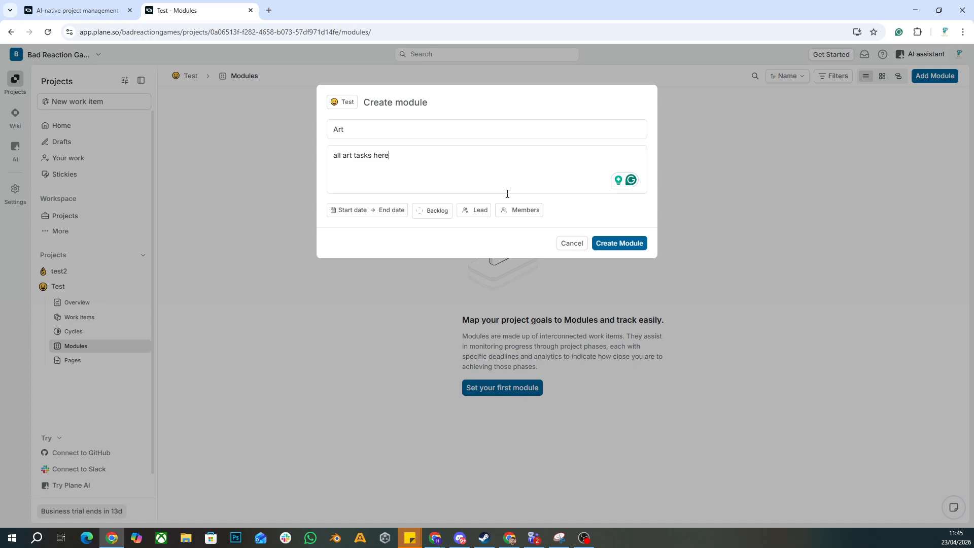
pyautogui.click(520, 210)
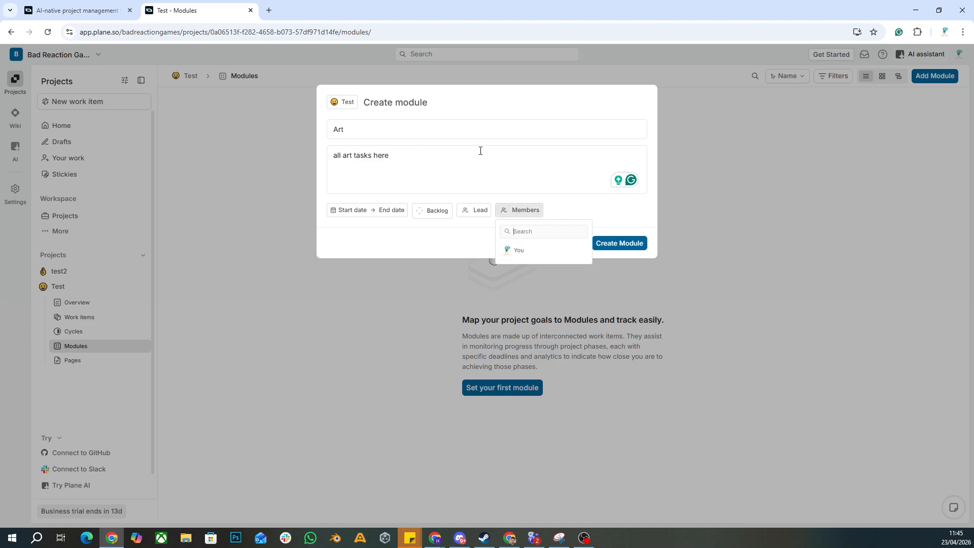
pyautogui.click(430, 157)
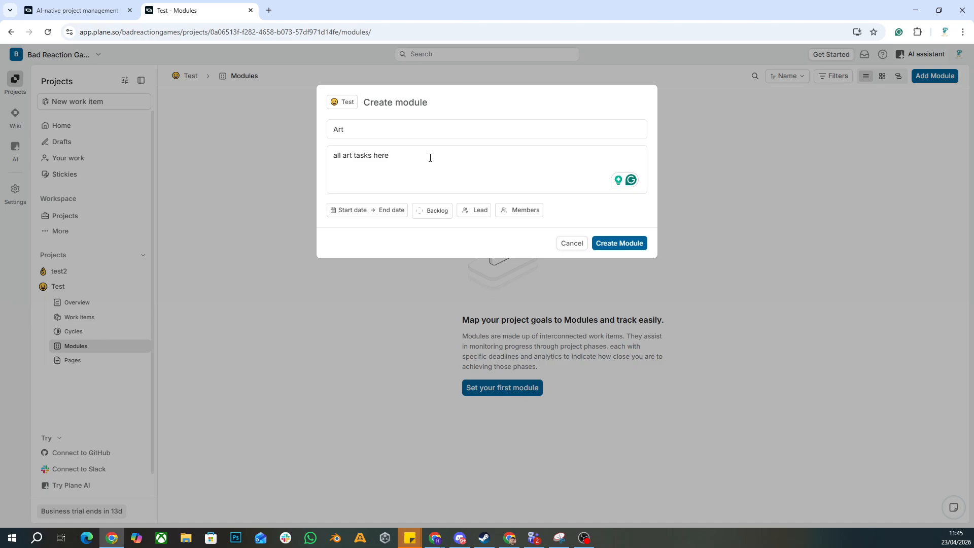
pyautogui.click(632, 244)
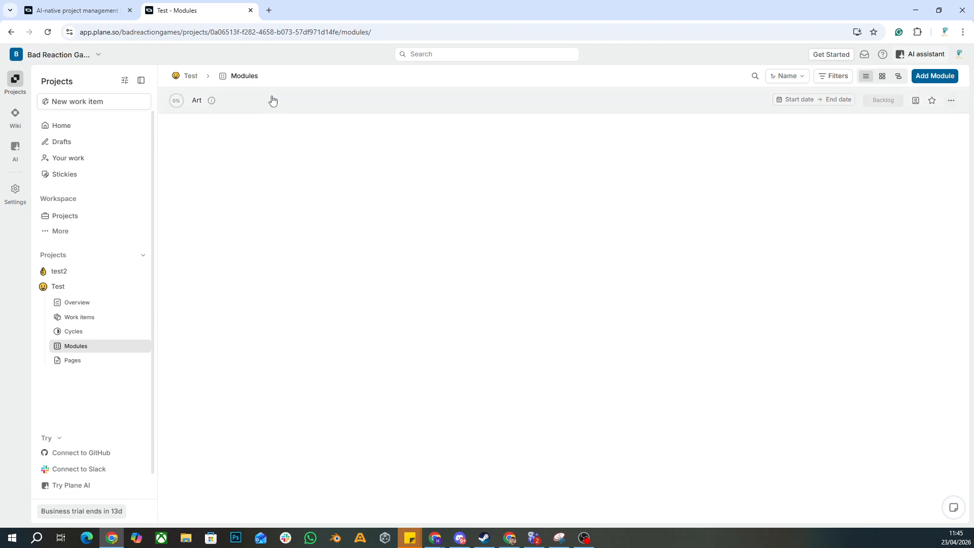
# Create a work item titled "weapon blockout" inside the Art module
pyautogui.click(309, 109)
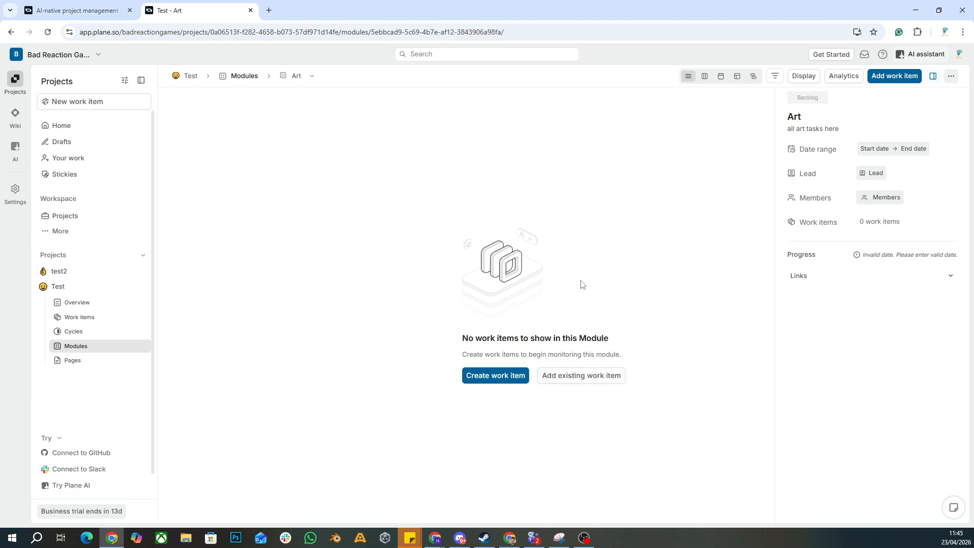
pyautogui.click(497, 376)
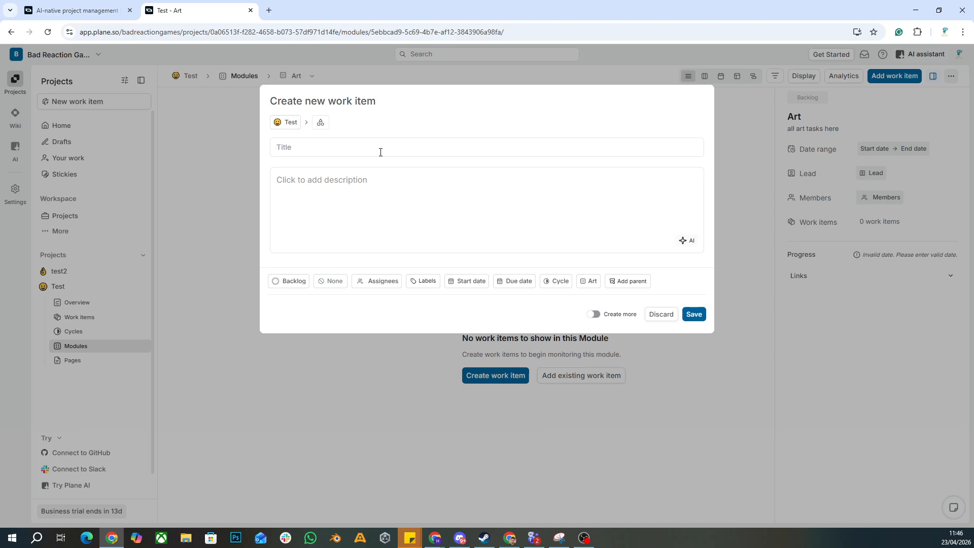
pyautogui.write('weaponm')
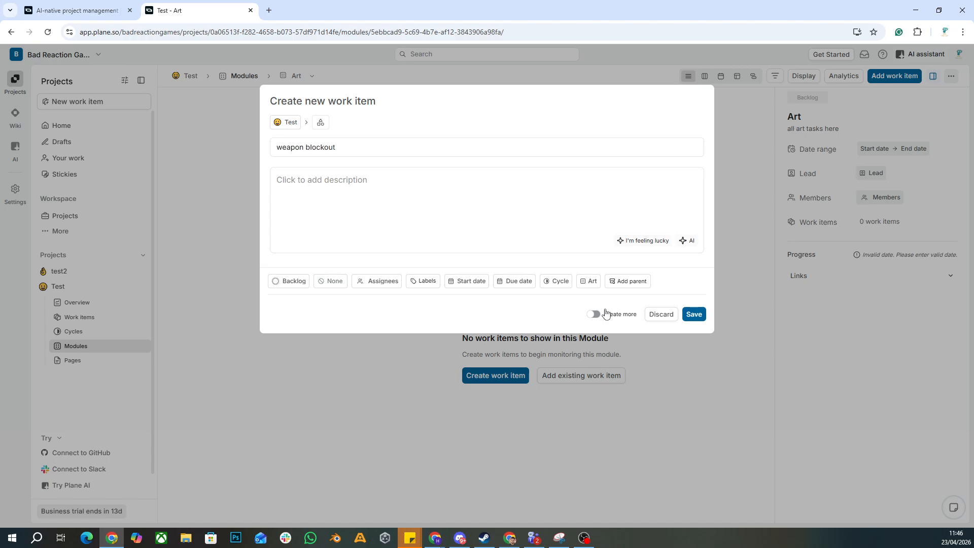
pyautogui.click(701, 314)
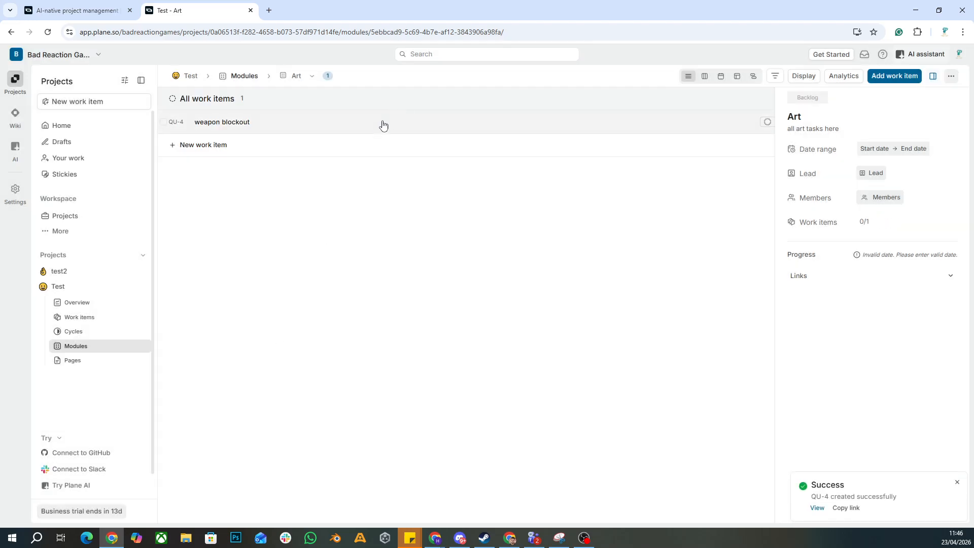
# Assign the weapon blockout work item to the milestone 2 production exmple cycle, check its module choices, and close its details
pyautogui.click(394, 127)
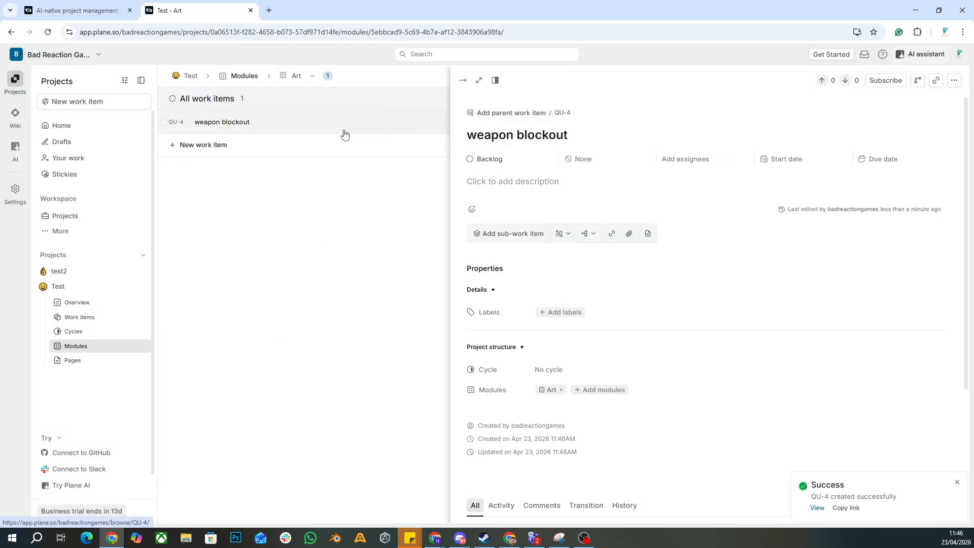
pyautogui.scroll(-2, 489, 314)
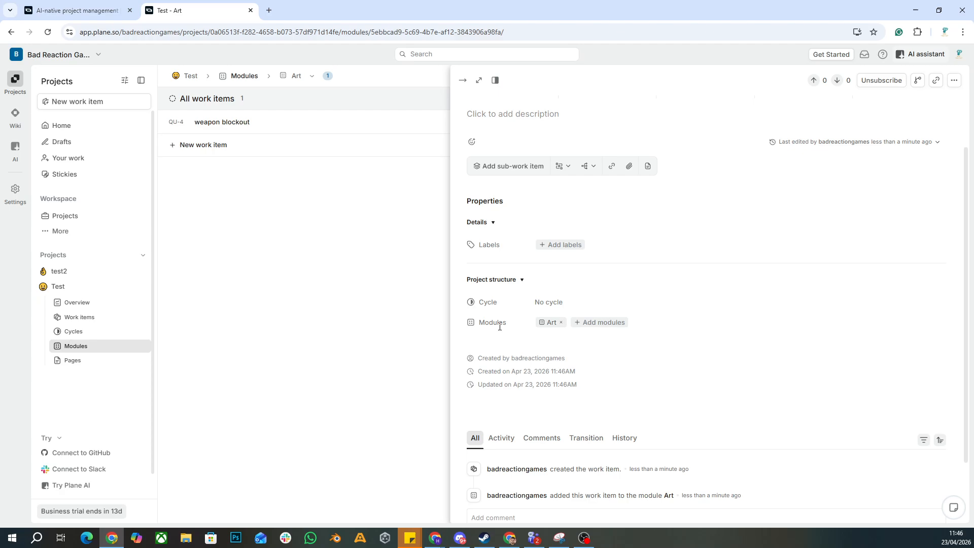
pyautogui.click(561, 303)
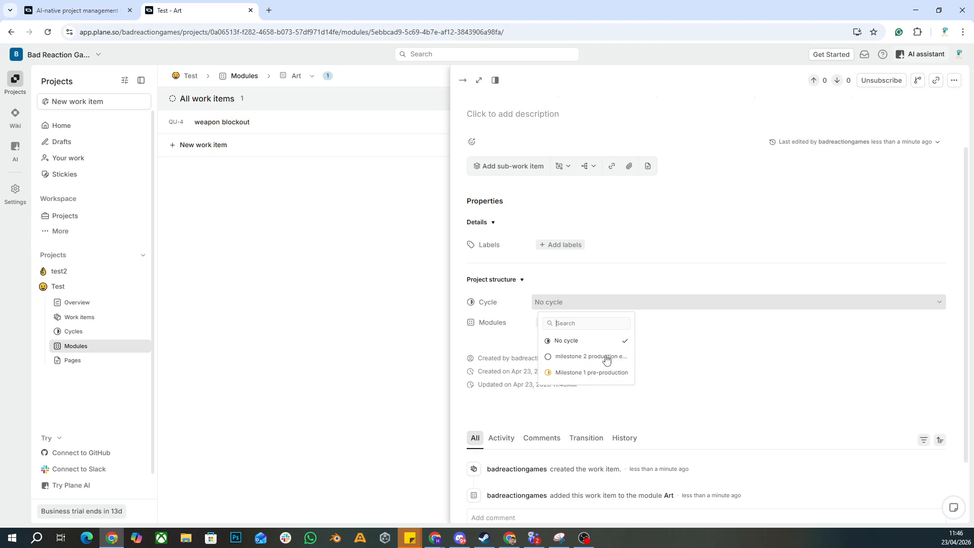
pyautogui.click(597, 356)
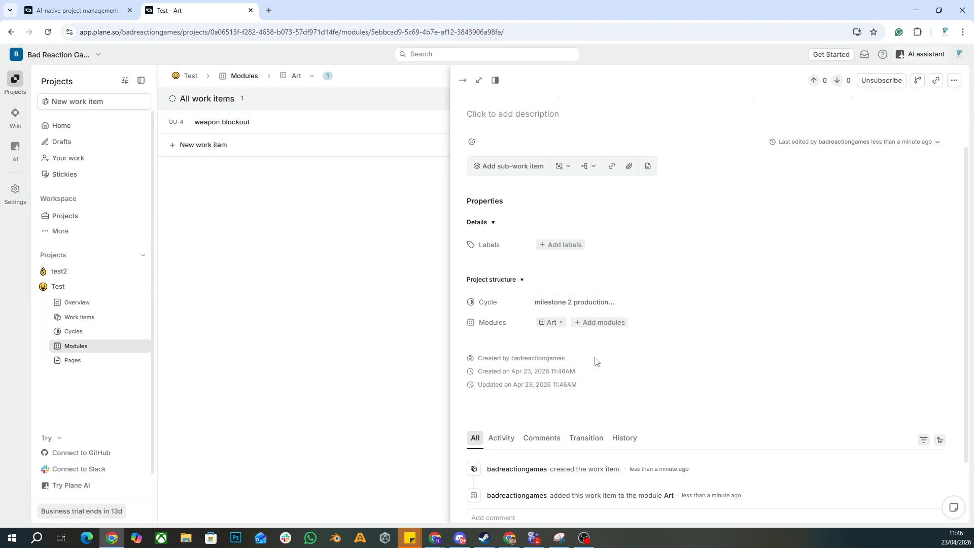
pyautogui.click(603, 325)
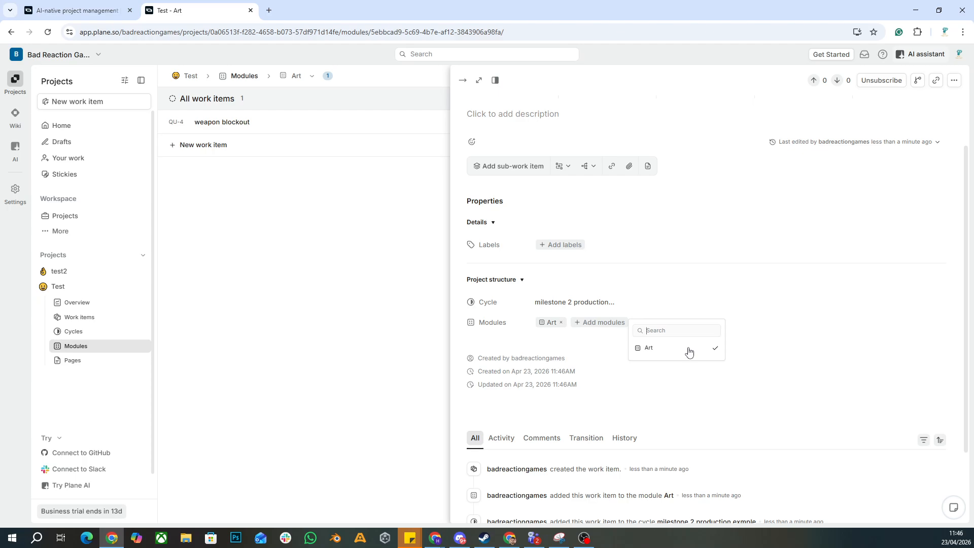
pyautogui.click(806, 347)
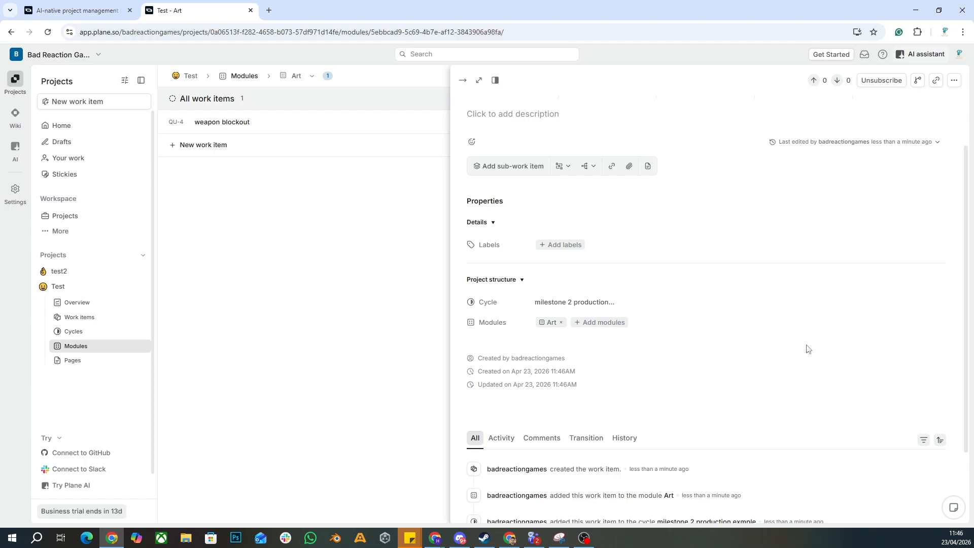
pyautogui.click(411, 221)
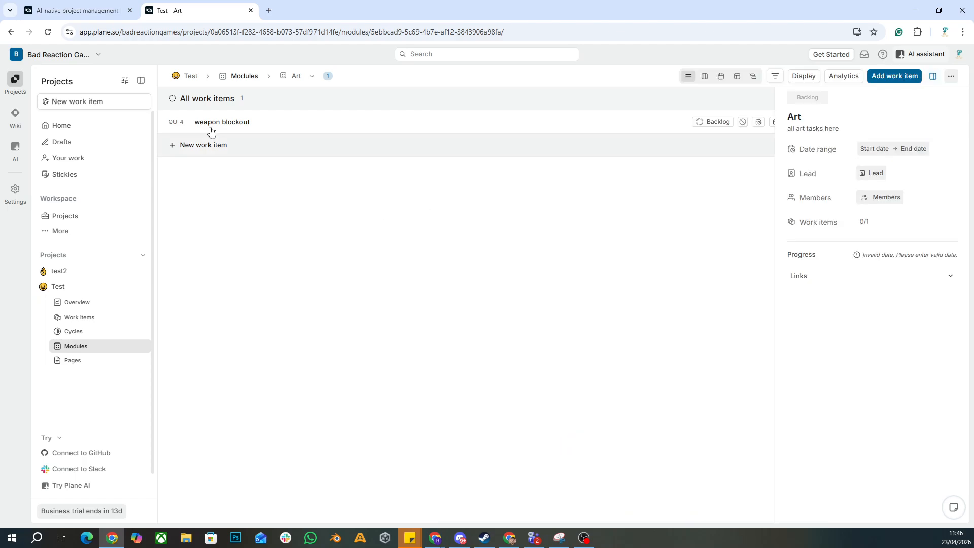
# Open the Test project's full work item list to review each item's state, cycle and module
pyautogui.click(96, 320)
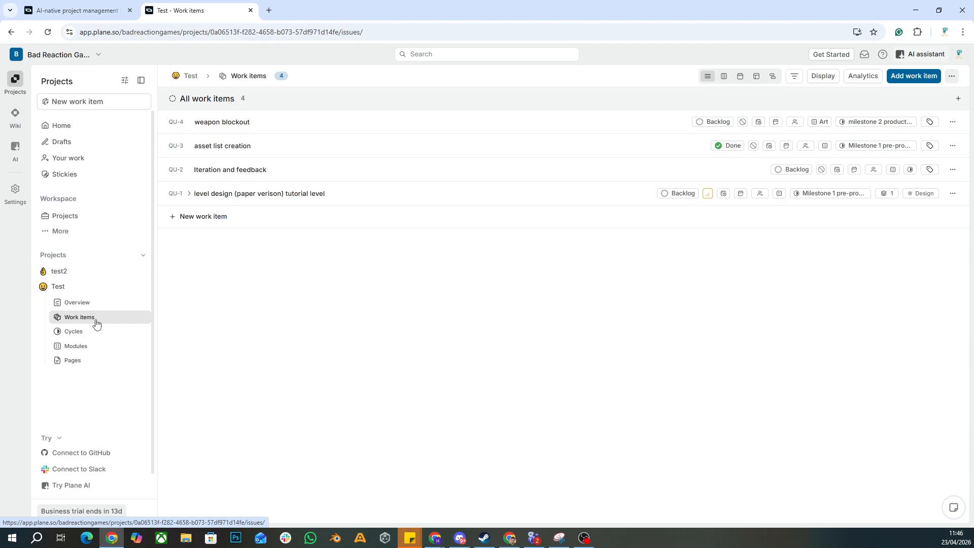
pyautogui.click(96, 304)
pyautogui.click(91, 317)
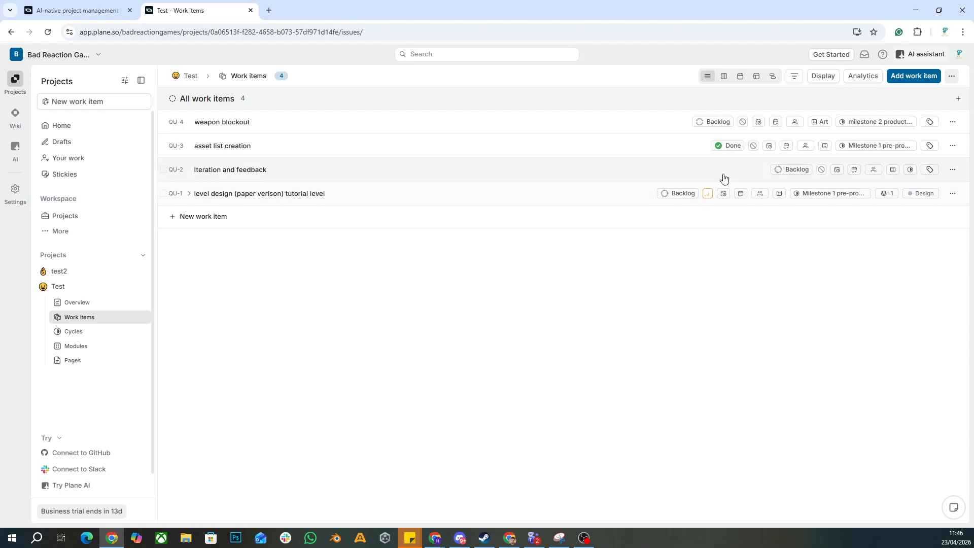
# Try grouping the Test project's work items by priority, cycle and labels, and leave them grouped by module
pyautogui.click(832, 77)
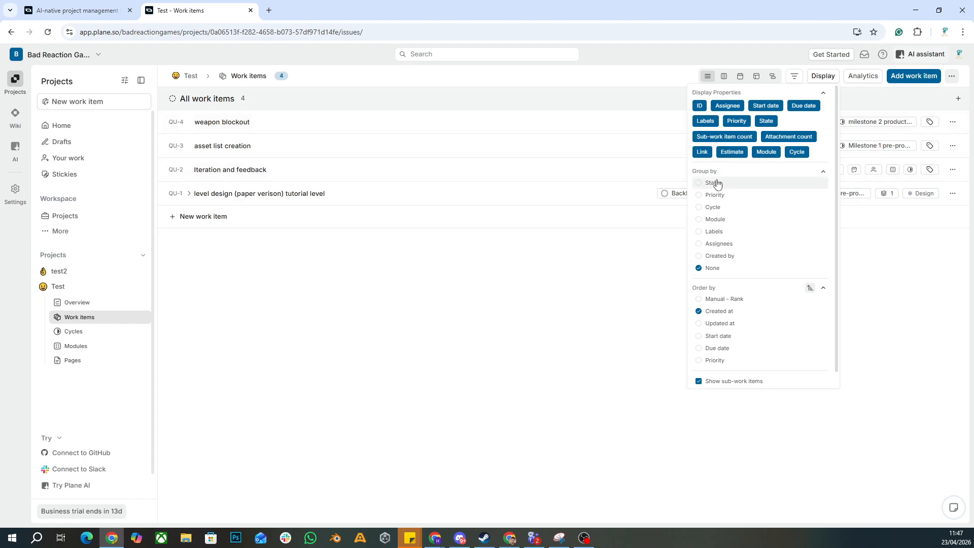
pyautogui.click(717, 196)
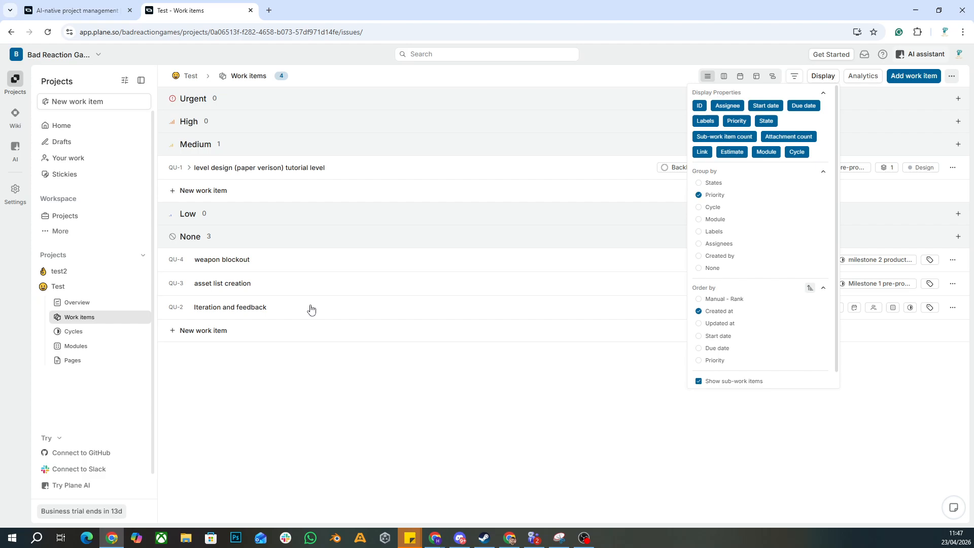
pyautogui.click(713, 208)
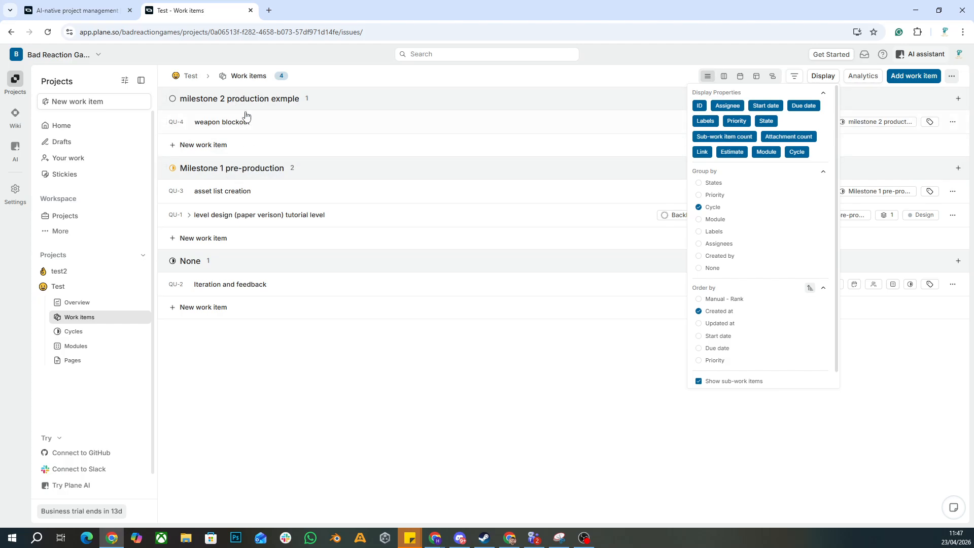
pyautogui.click(714, 232)
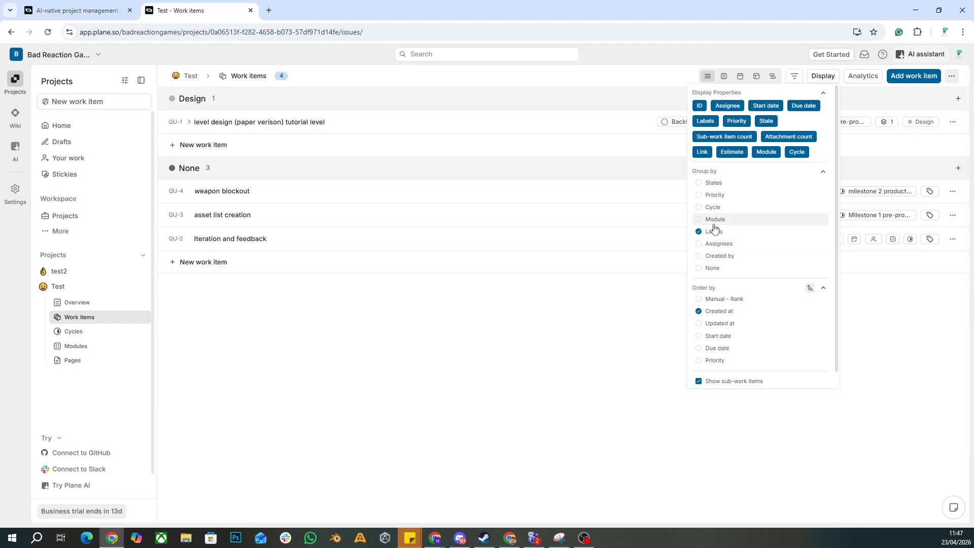
pyautogui.click(714, 220)
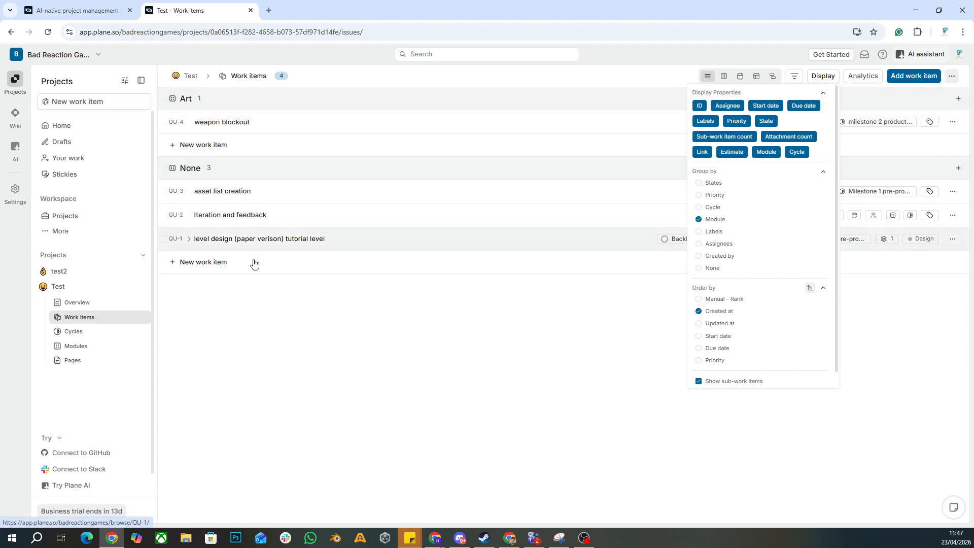
pyautogui.click(335, 337)
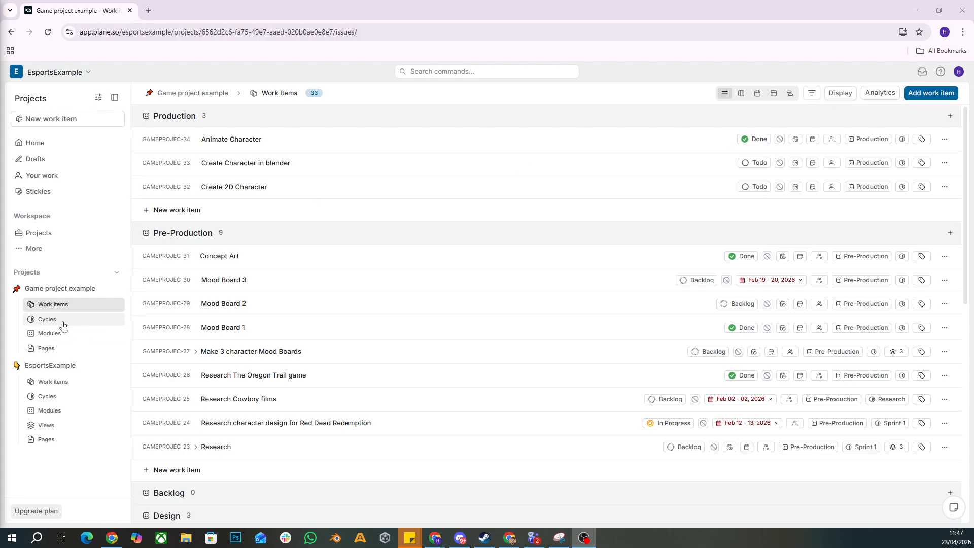
# Check the display options in the EsportsExample workspace's Game project example, and review the work items in its Art and Coding modules
pyautogui.click(845, 97)
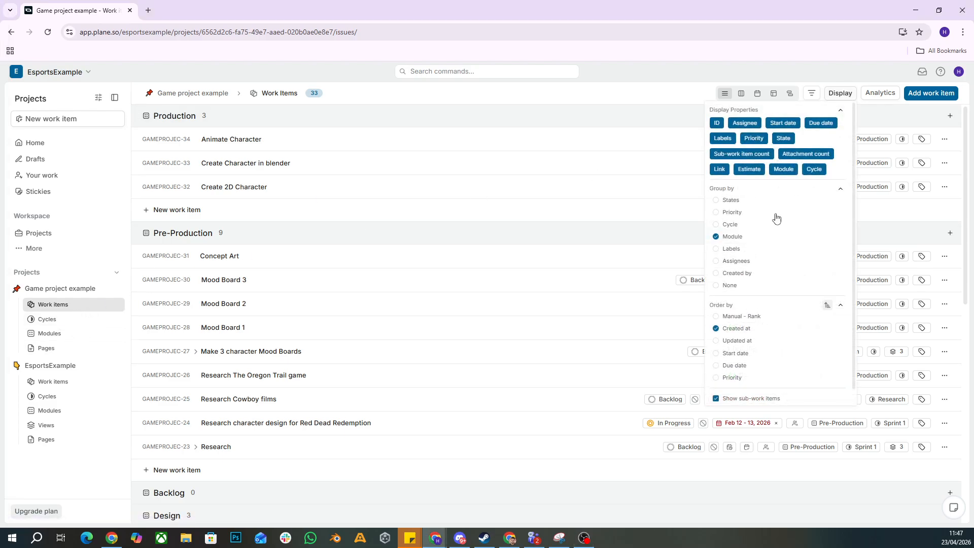
pyautogui.click(54, 334)
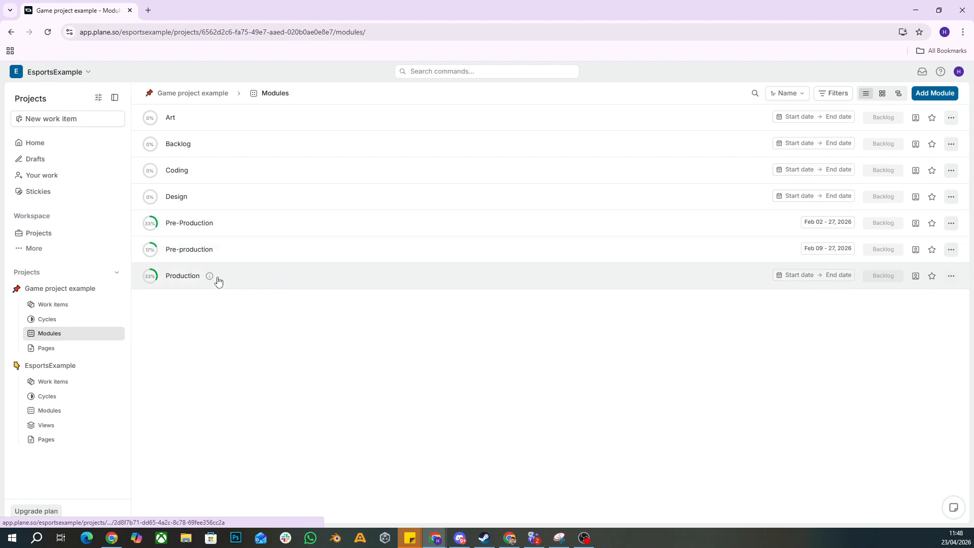
pyautogui.click(253, 126)
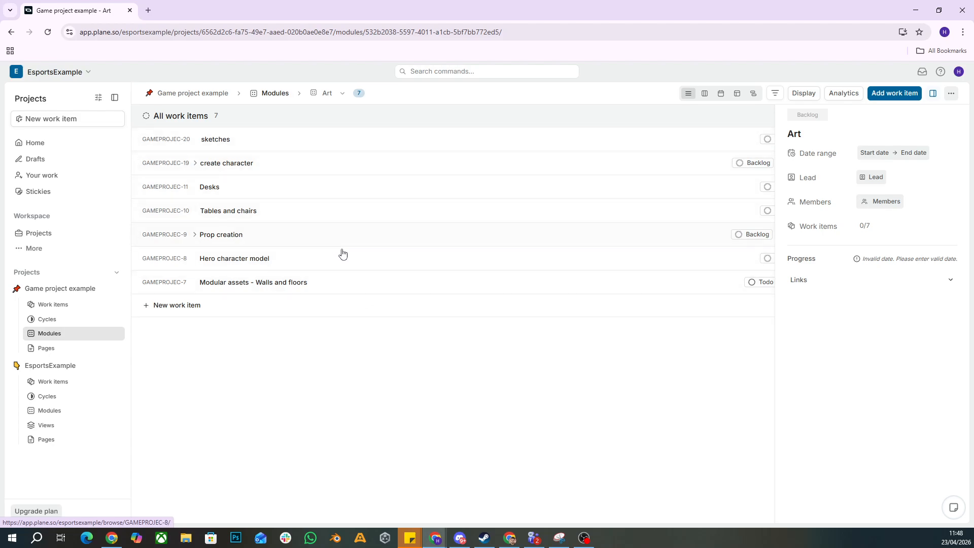
pyautogui.click(12, 33)
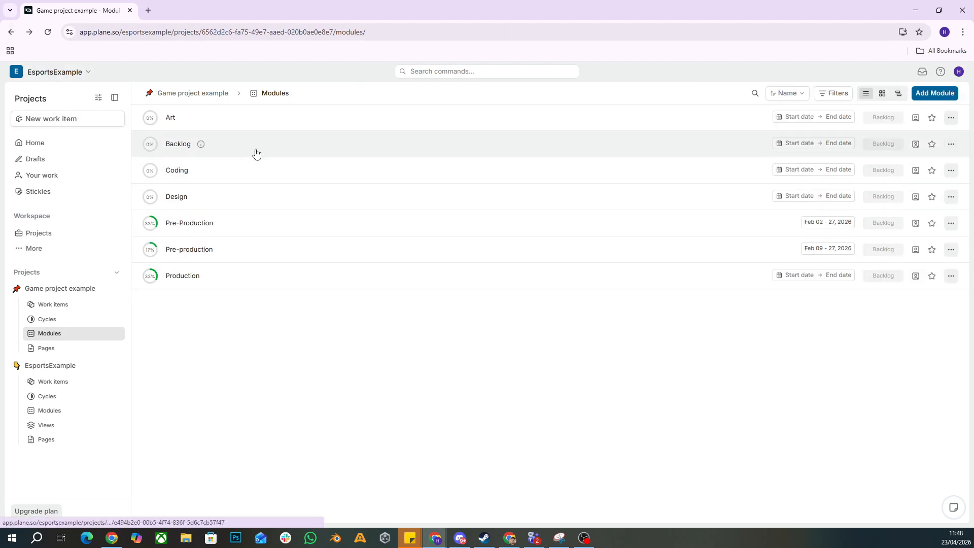
pyautogui.click(249, 173)
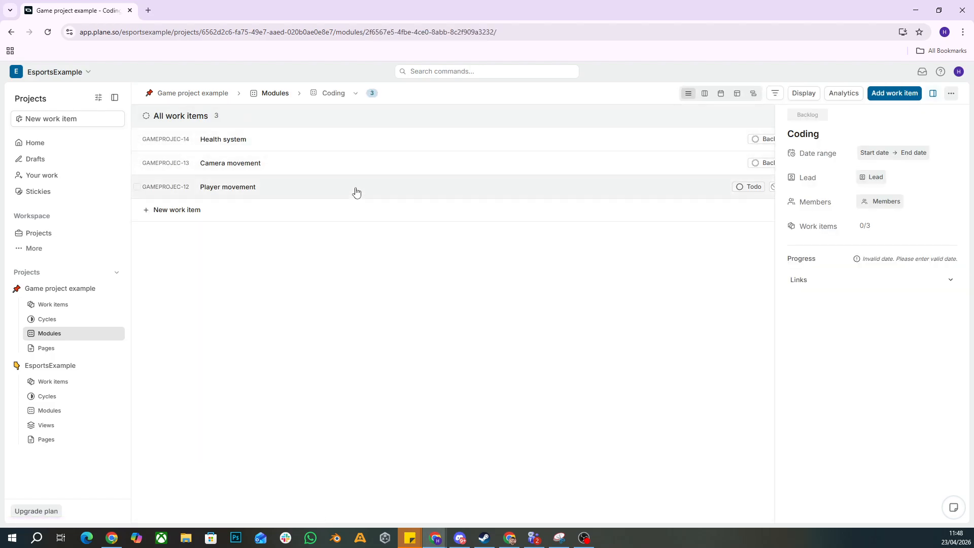
pyautogui.click(10, 33)
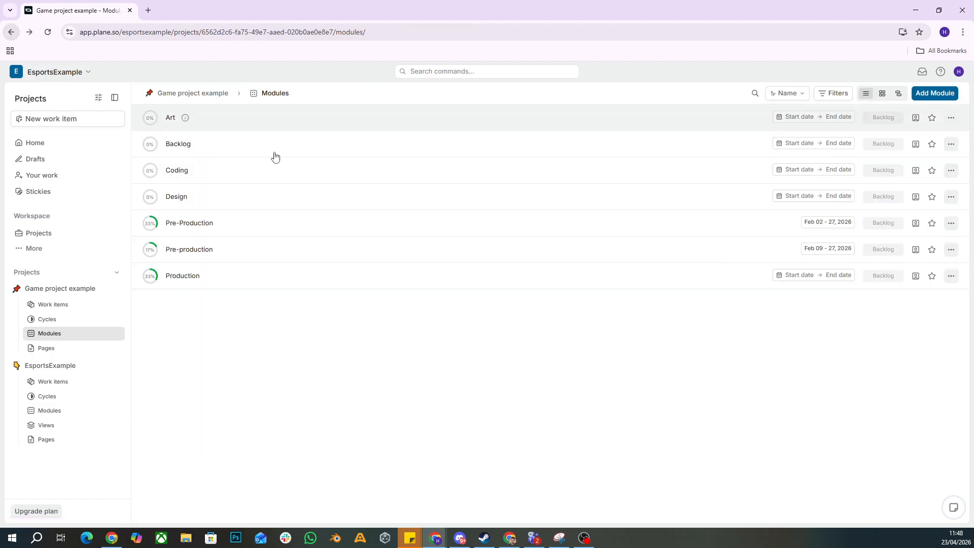
# Review the contents of the Backlog, Pre-Production and Production modules in the Game project example
pyautogui.click(298, 148)
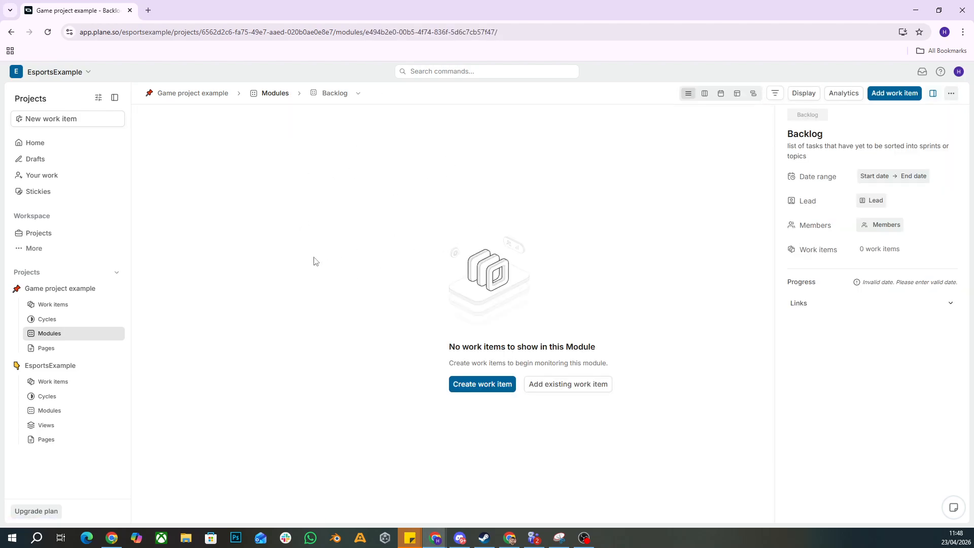
pyautogui.click(277, 93)
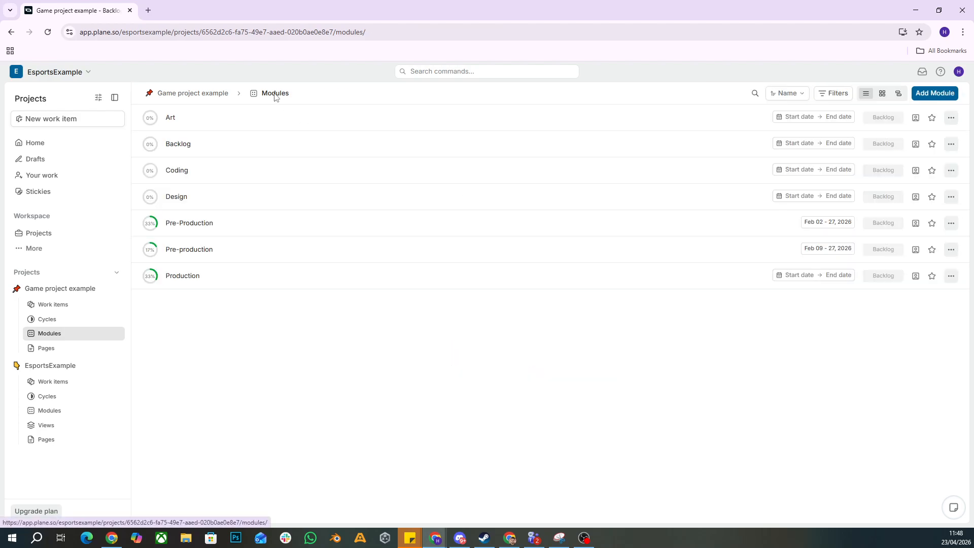
pyautogui.click(285, 229)
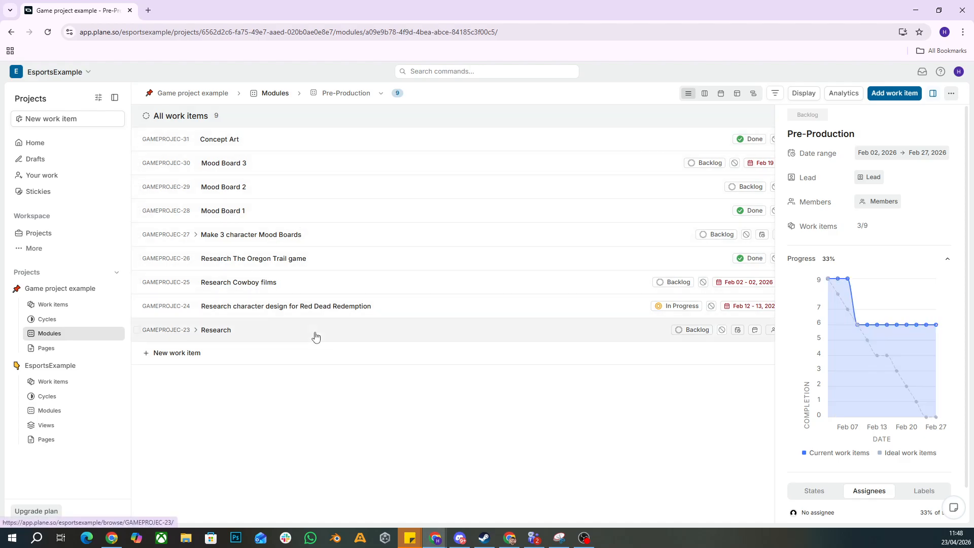
pyautogui.click(271, 100)
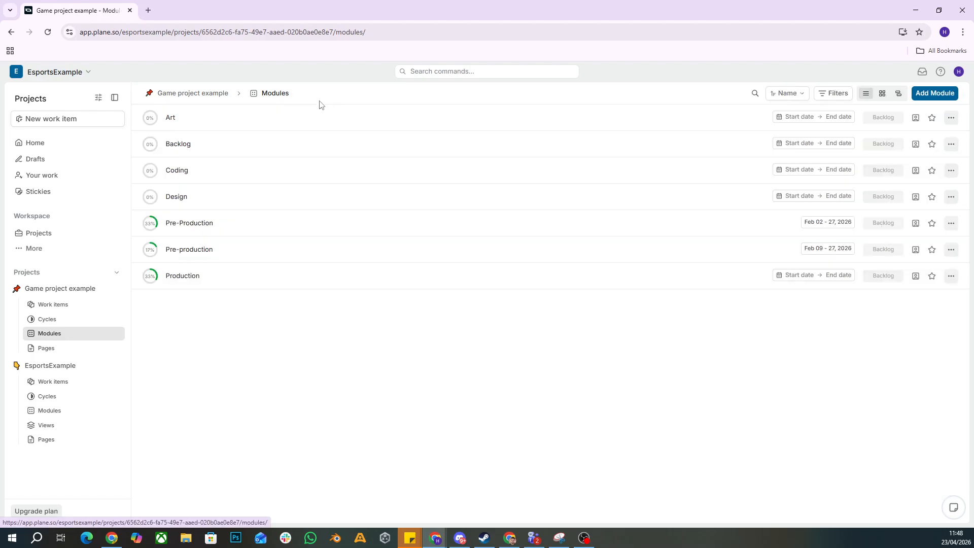
pyautogui.click(252, 277)
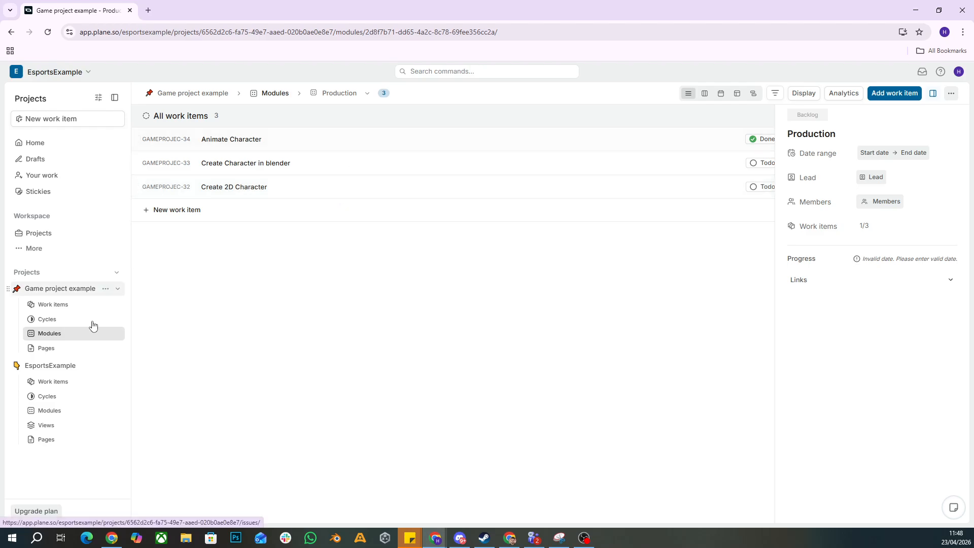
# Open the Game project example's full work item list, check its grouping options, and look through the items grouped by module
pyautogui.click(79, 306)
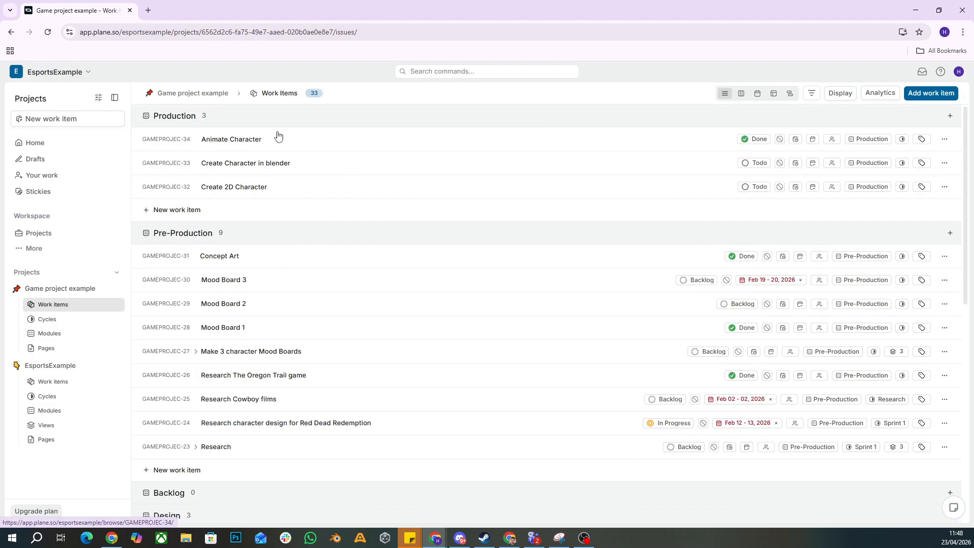
pyautogui.click(841, 94)
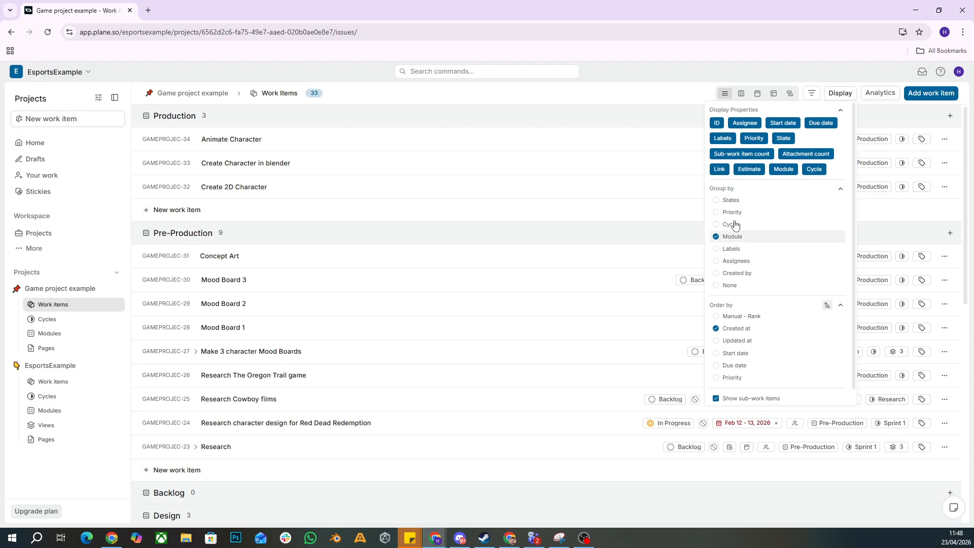
pyautogui.click(624, 90)
pyautogui.scroll(-9, 291, 161)
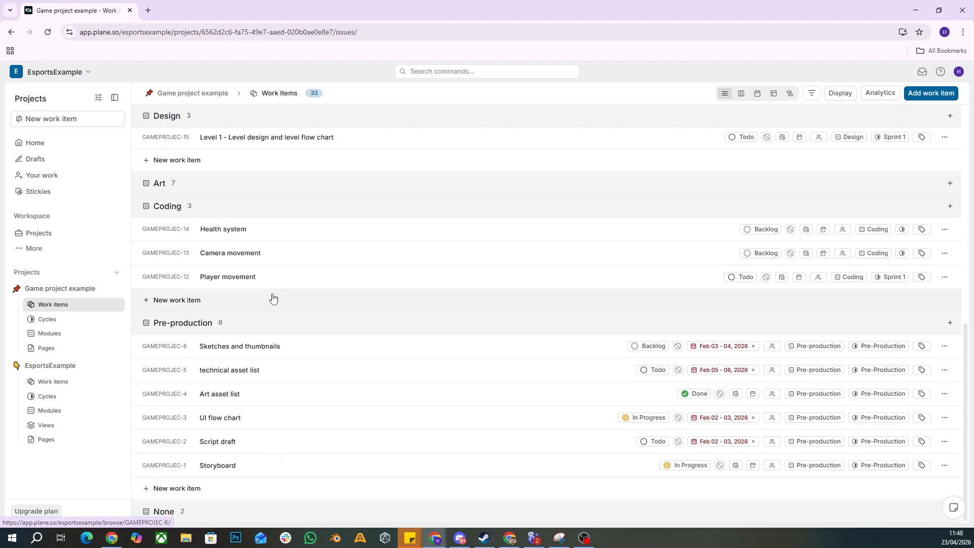
pyautogui.scroll(2, 257, 253)
pyautogui.scroll(3, 341, 342)
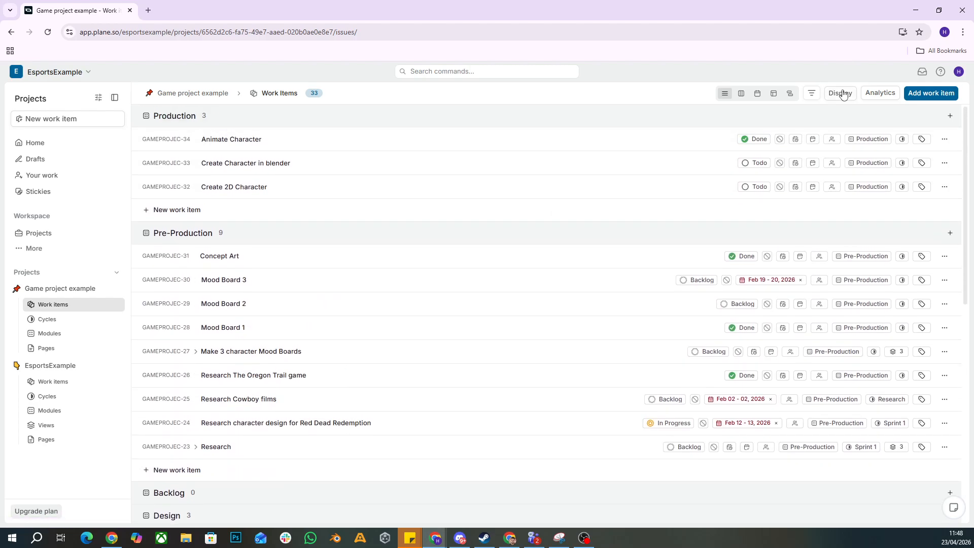
# Group the Game project example's work items by cycle and look through the resulting sections
pyautogui.click(840, 93)
pyautogui.click(736, 225)
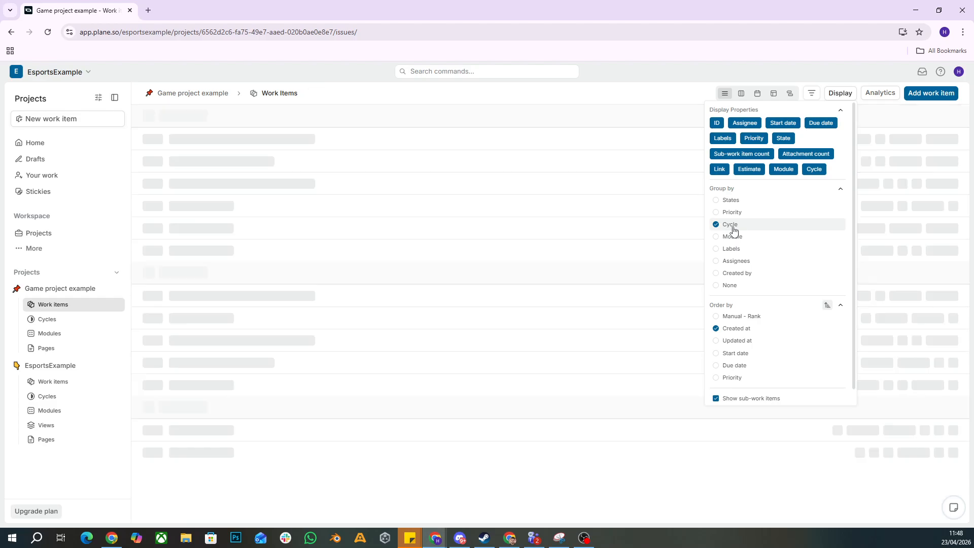
pyautogui.click(597, 118)
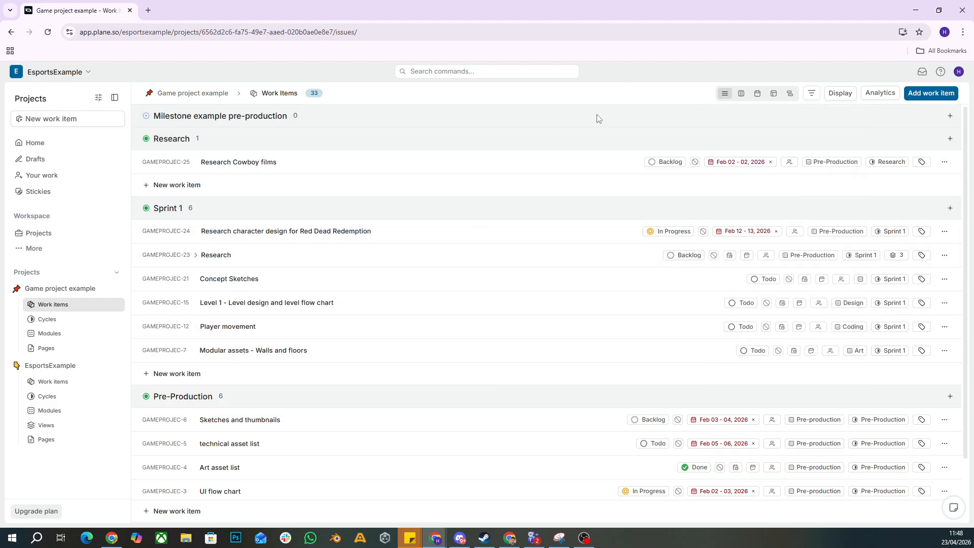
pyautogui.scroll(-2, 299, 147)
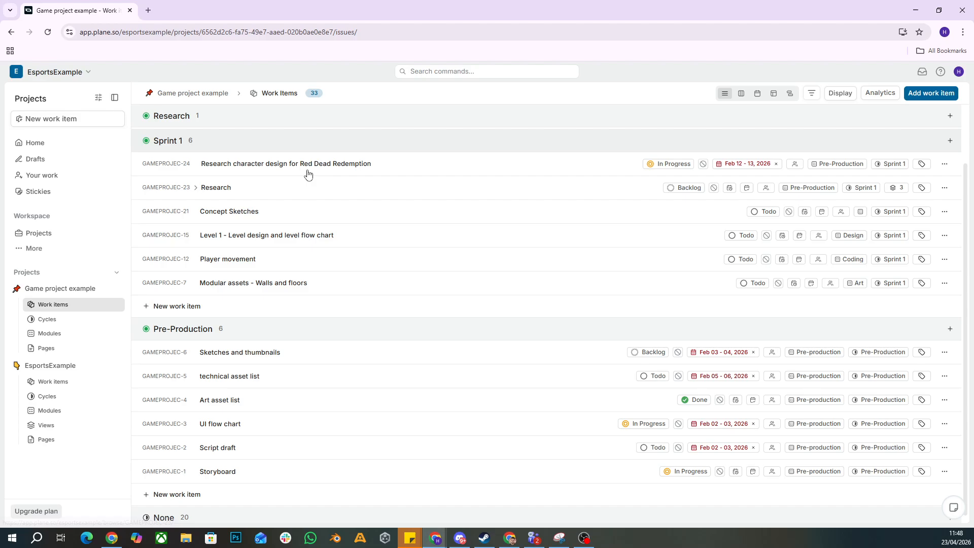
# Open the completed Pre-Production cycle of the Game project example to examine its work items and progress chart
pyautogui.click(77, 325)
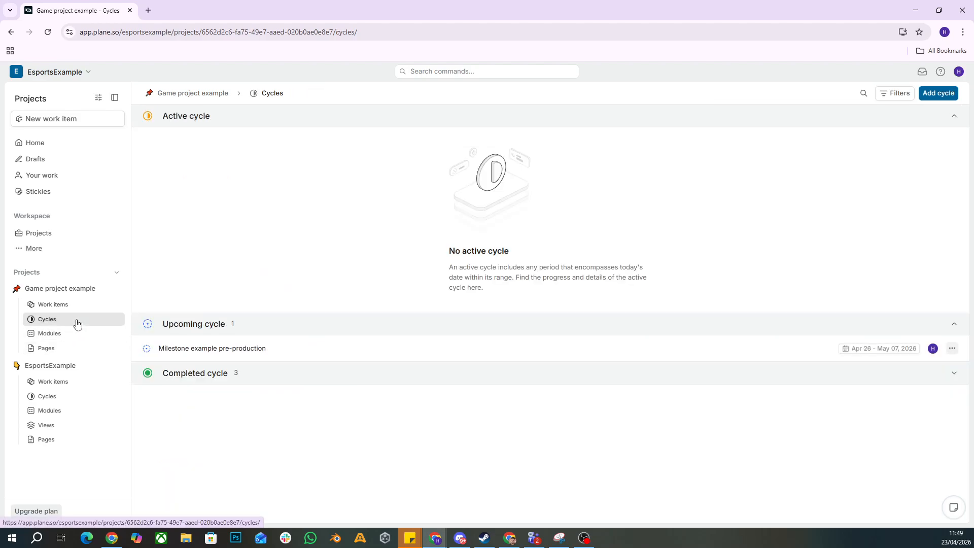
pyautogui.click(338, 382)
pyautogui.click(281, 452)
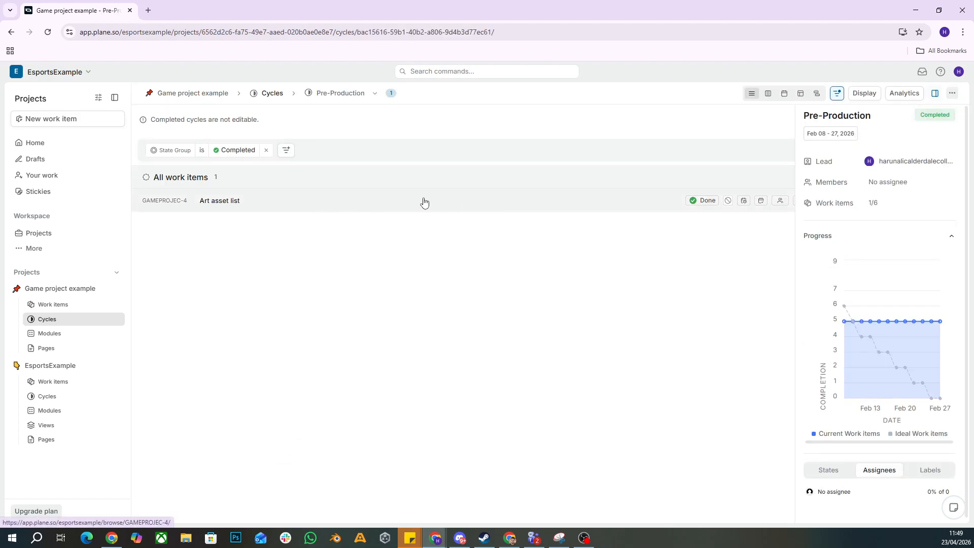
# Open the completed Sprint 1 cycle, examine its work items and date range, and return to the cycles list
pyautogui.click(80, 319)
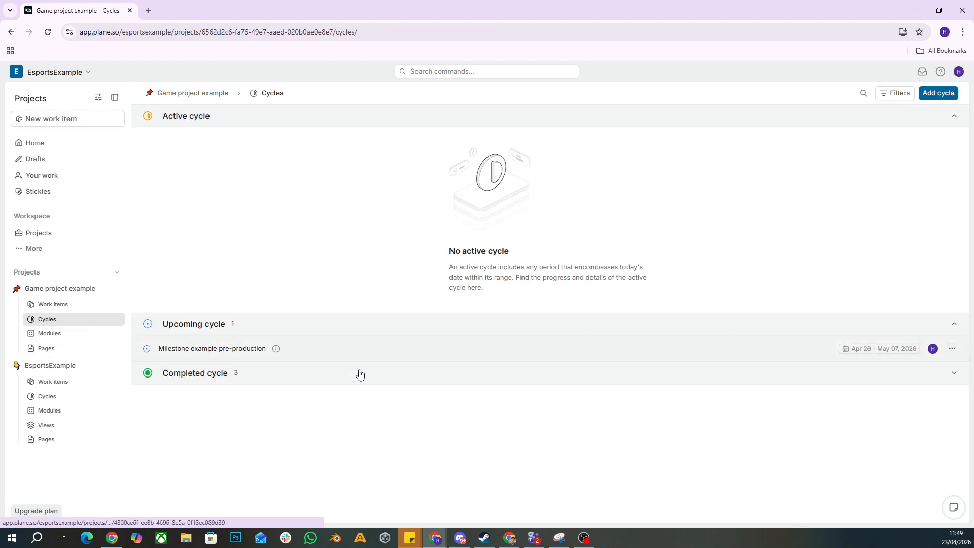
pyautogui.click(295, 373)
pyautogui.click(247, 426)
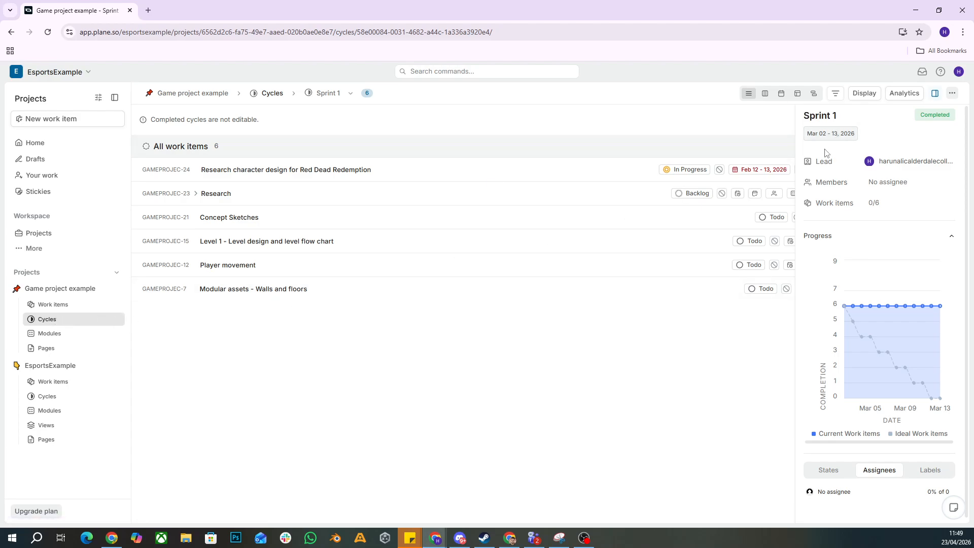
pyautogui.moveTo(838, 140)
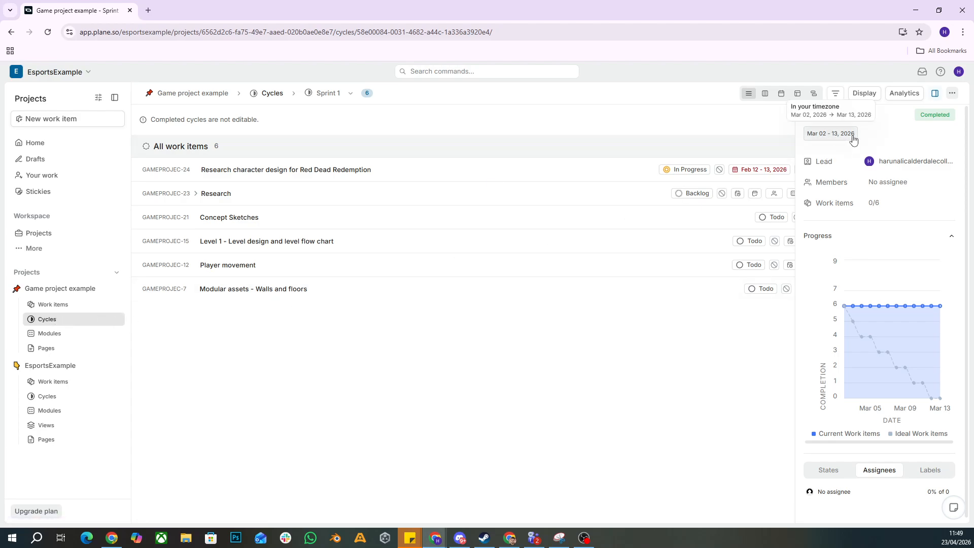
pyautogui.click(81, 323)
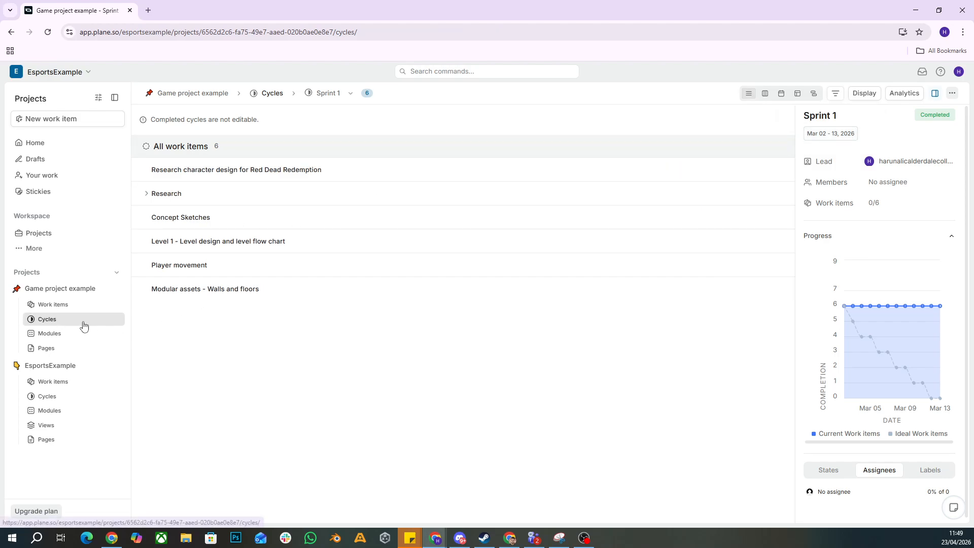